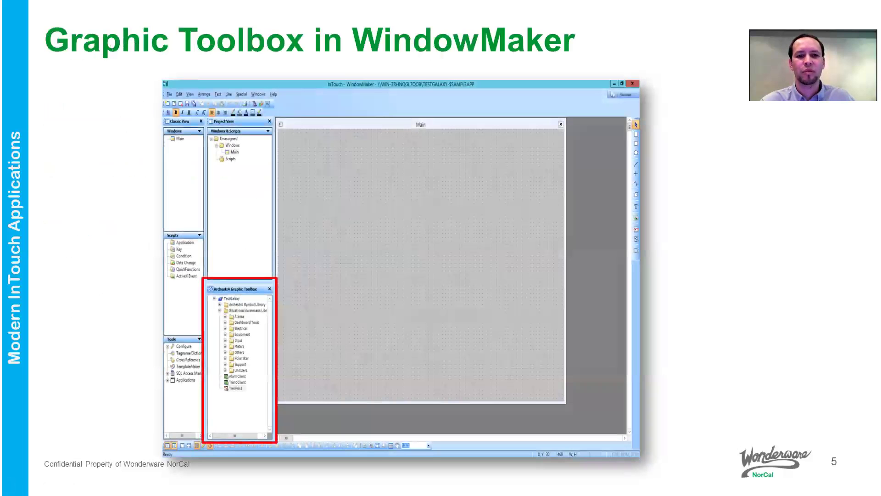
Advance the slideshow to the InTouch Modern Demo slide with its enlarged toolbox screenshot
key("Right")
key("Right")
key("Right")
key("Right")
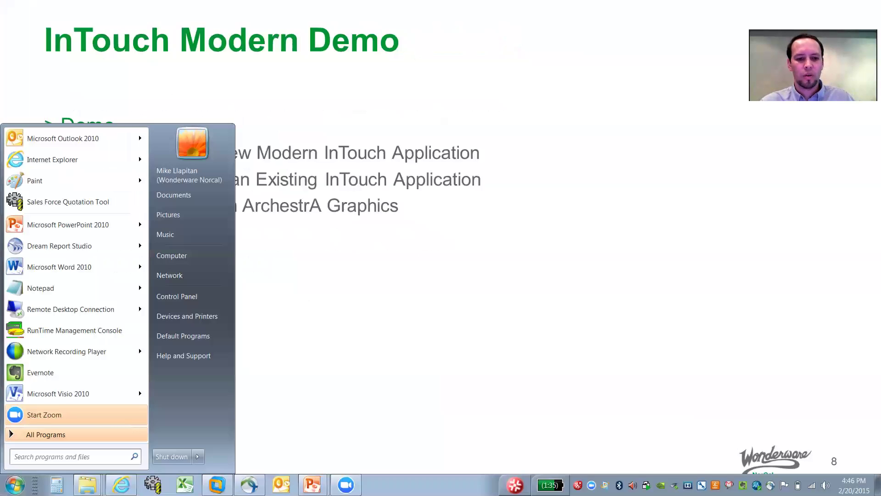
Switch to the browser demo and view Filter 100, including its graphical Filter TK100 view
key("alt+Tab")
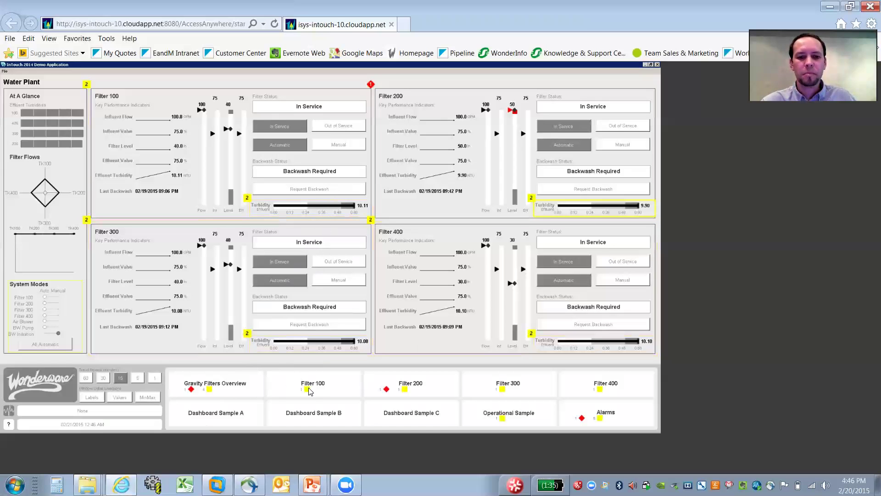
left_click(313, 391)
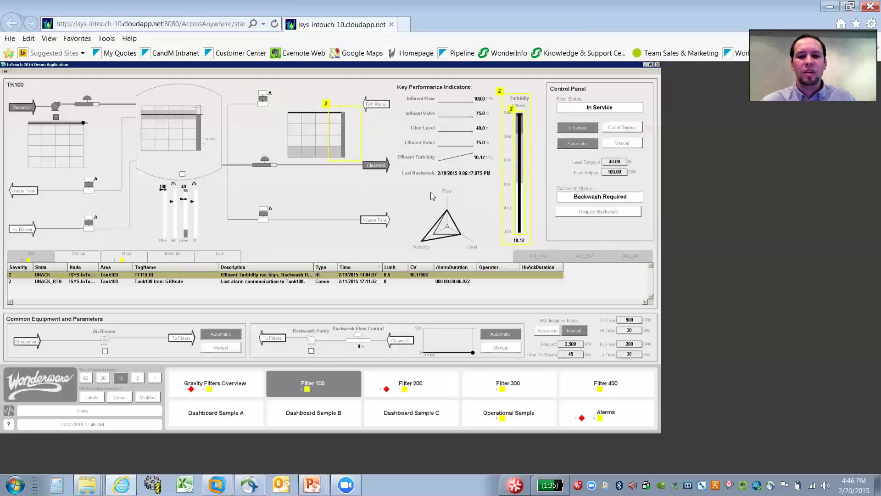
left_click(328, 383)
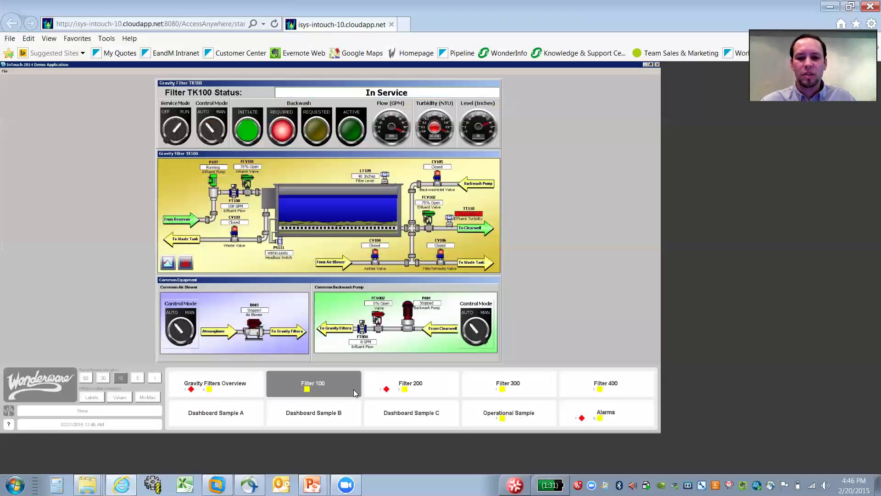
Browse Dashboard Sample A and Operational Sample, then switch to the remote server session
left_click(221, 419)
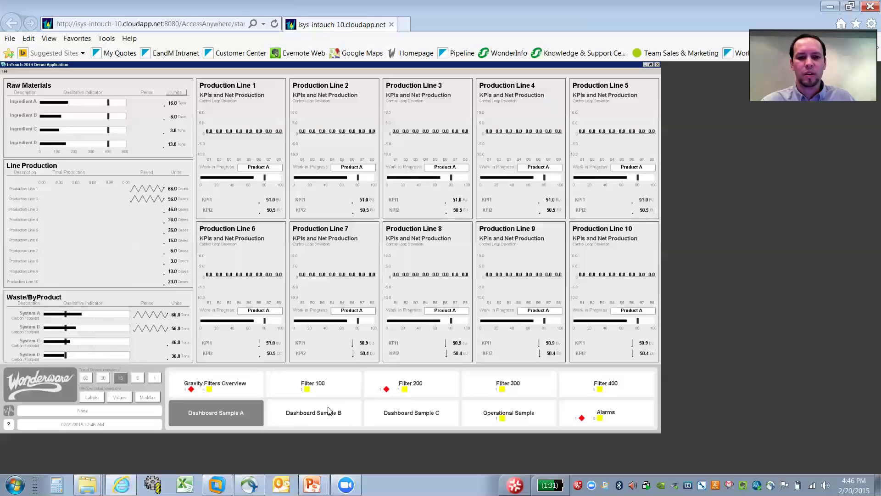
left_click(516, 418)
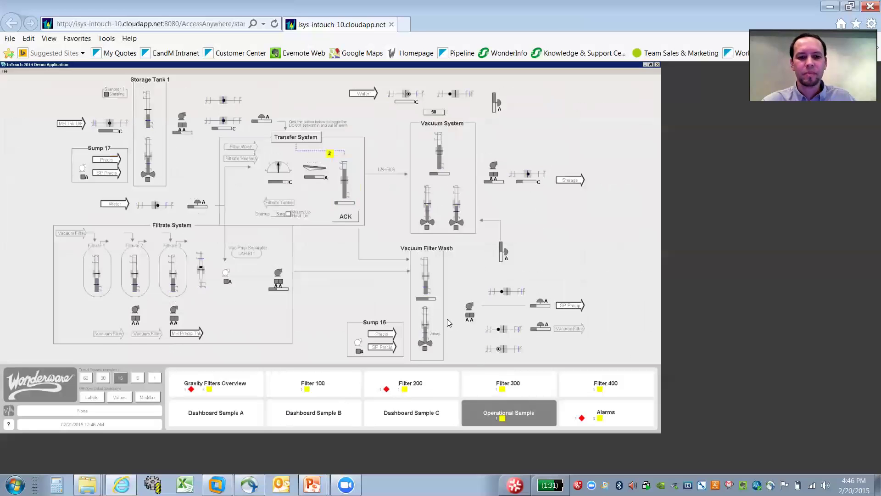
mouse_move(217, 485)
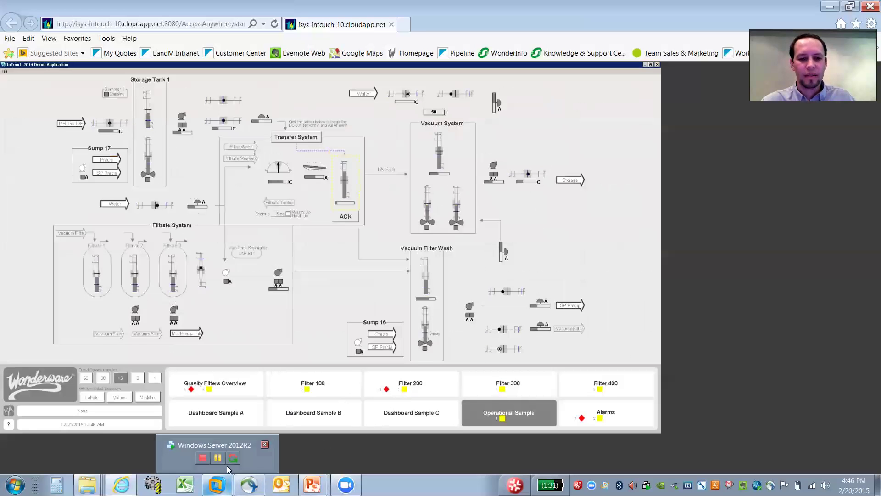
left_click(249, 460)
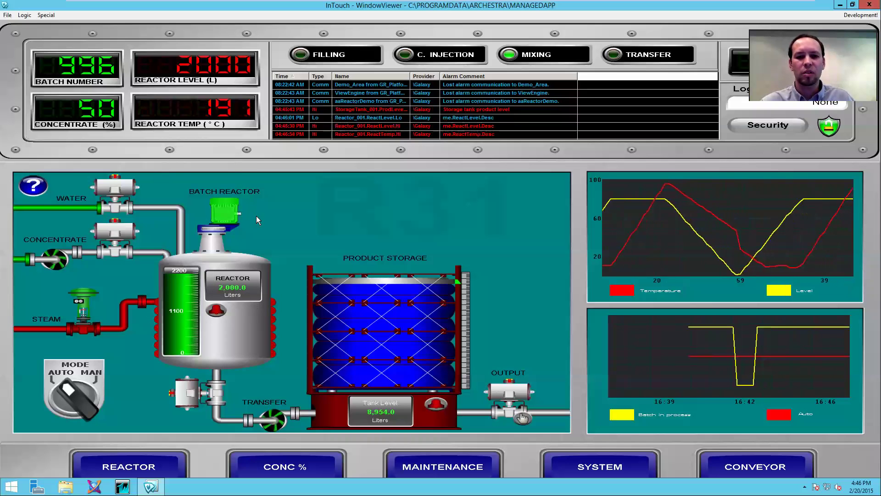
Close the running reactor demo in WindowViewer
left_click(871, 5)
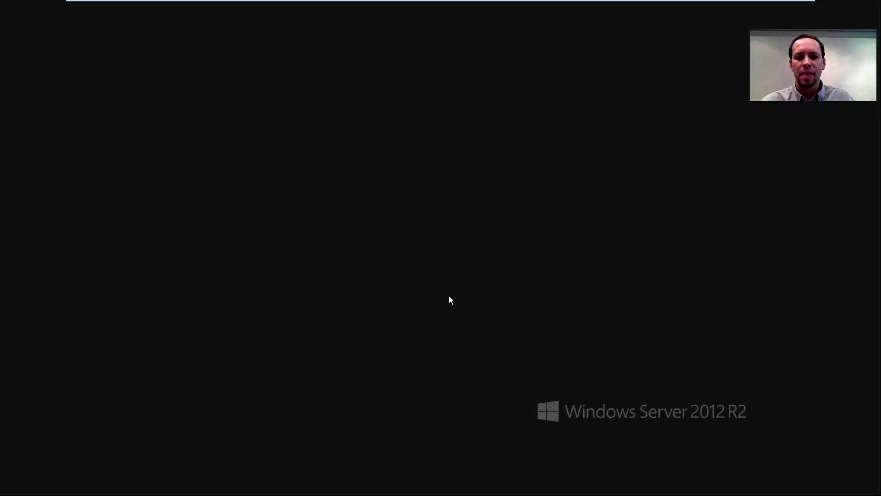
Start InTouch as administrator, cancel a new application, and select Demo Application 1280 x 1024
left_click(479, 260)
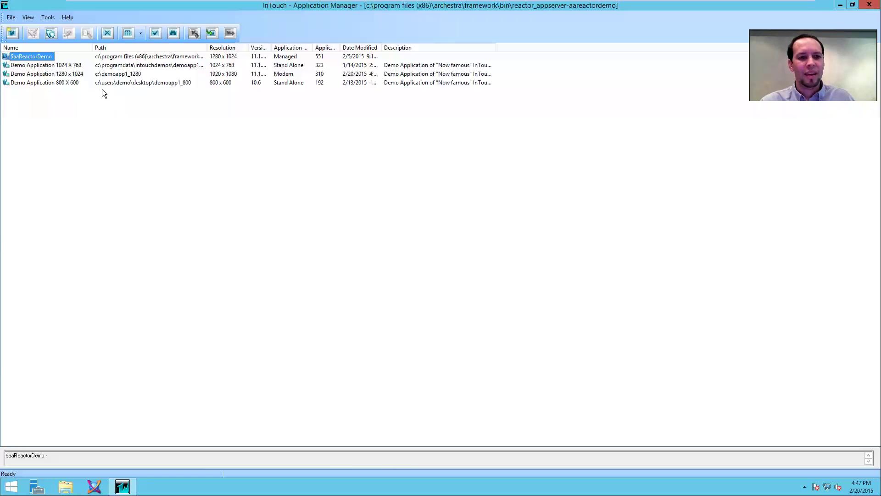
left_click(11, 36)
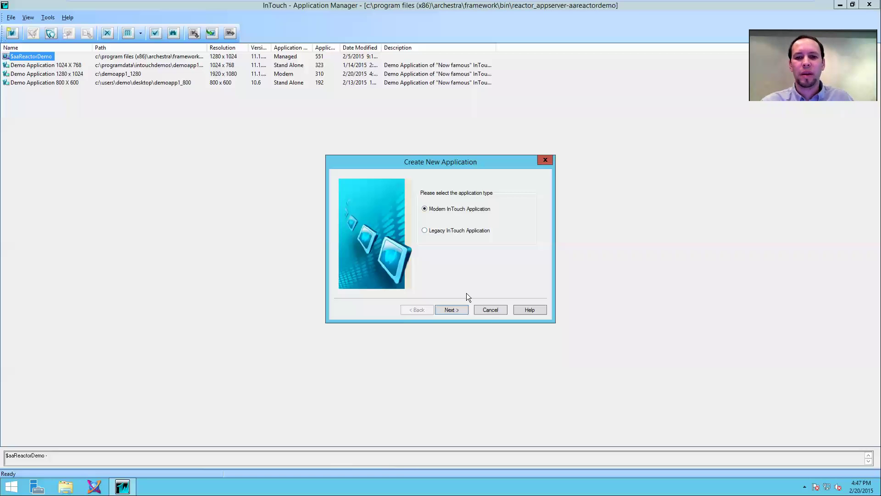
left_click(490, 310)
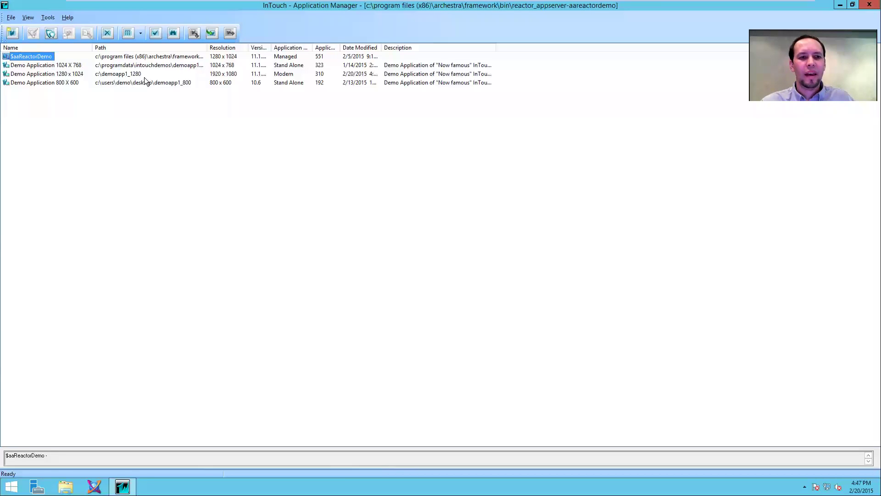
left_click(64, 83)
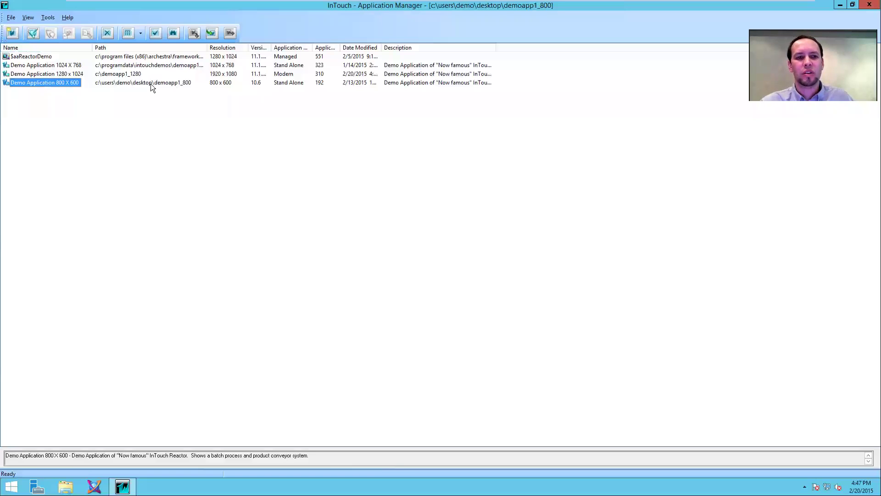
left_click(68, 75)
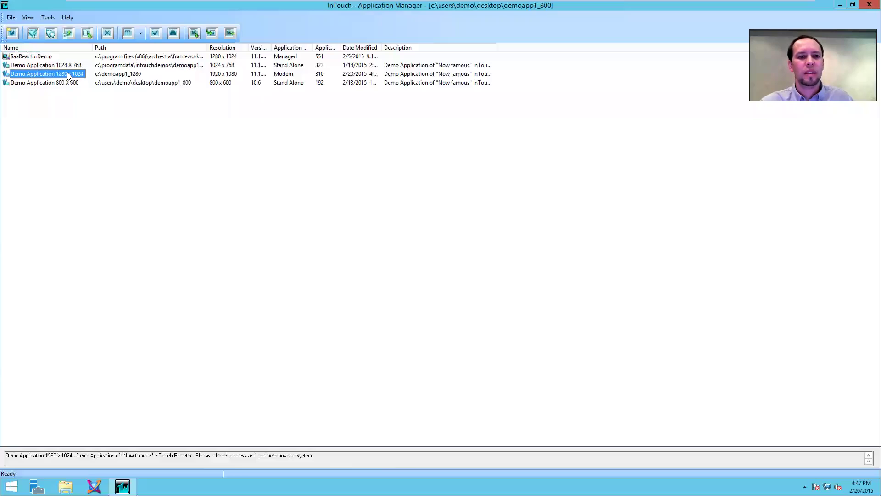
Open the 1280 x 1024 demo application with its Reactor_display window, then close that window
double_click(67, 73)
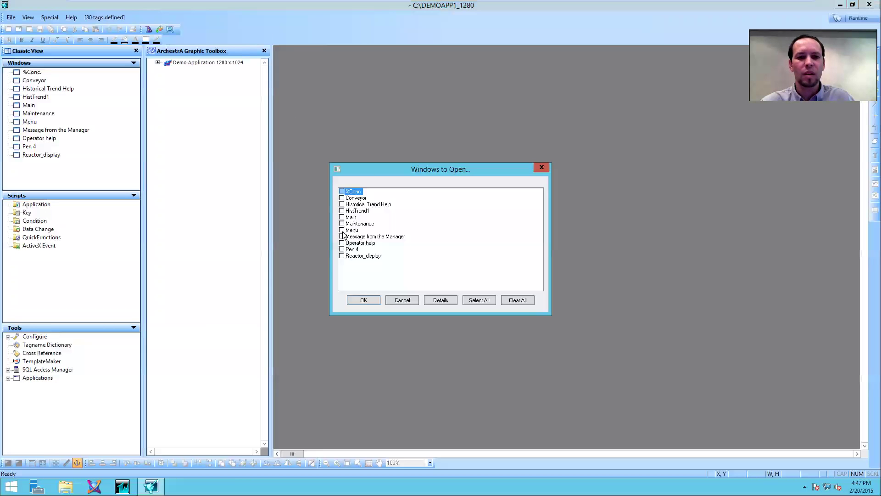
left_click(342, 255)
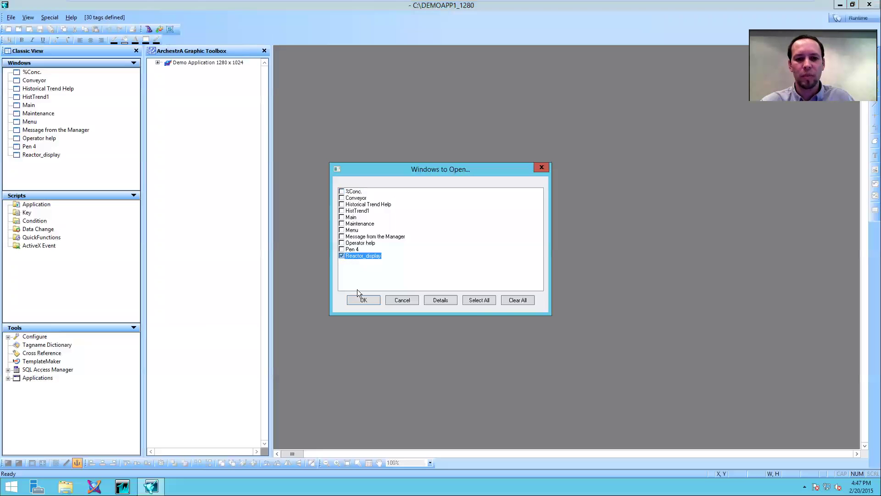
left_click(360, 301)
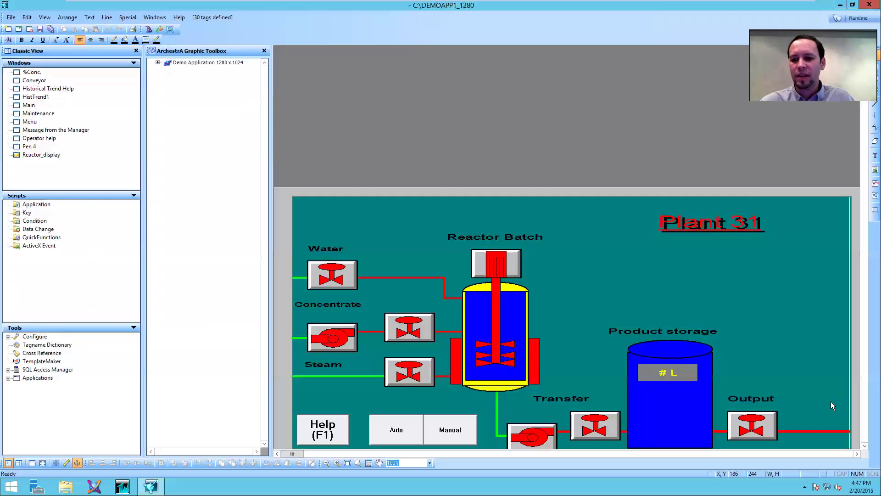
left_click(864, 446)
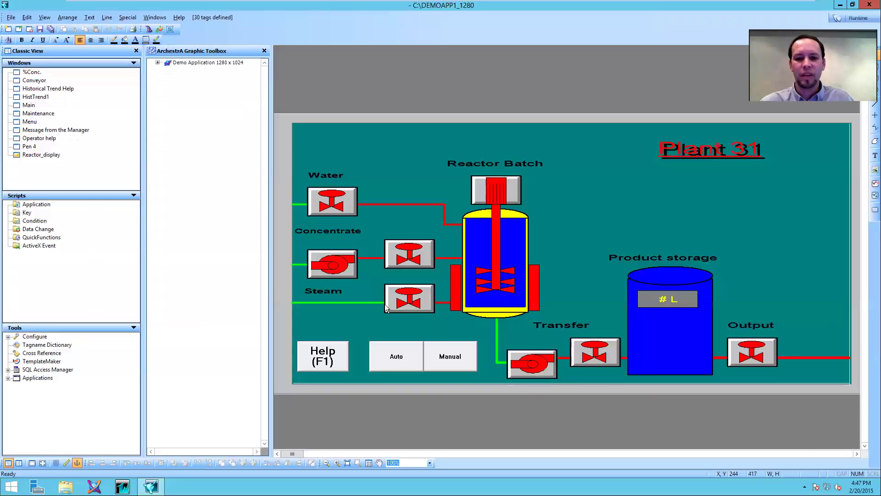
right_click(39, 155)
left_click(56, 181)
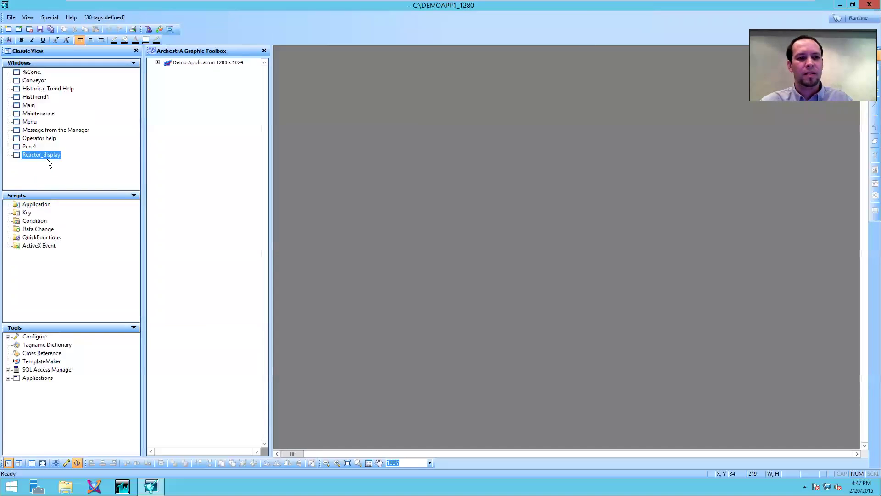
Convert Reactor_display to an ArchestrA symbol and select it under demoapp1_1280 in the Graphic Toolbox
right_click(48, 152)
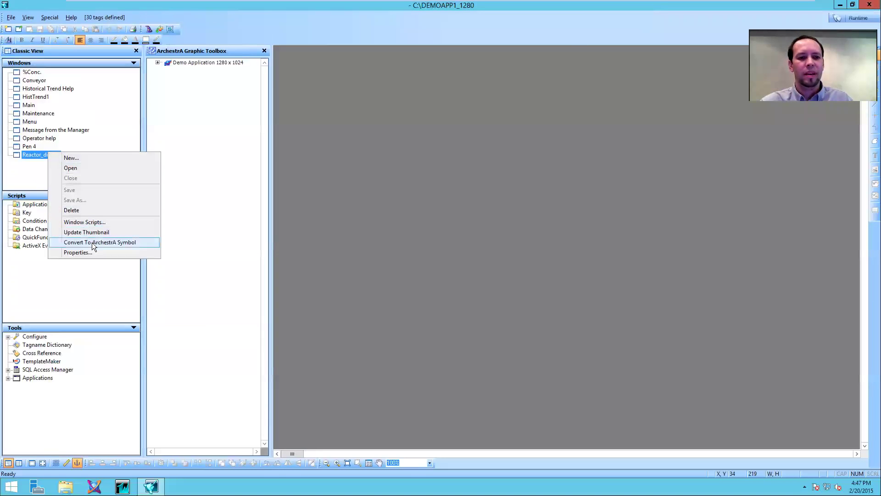
left_click(183, 110)
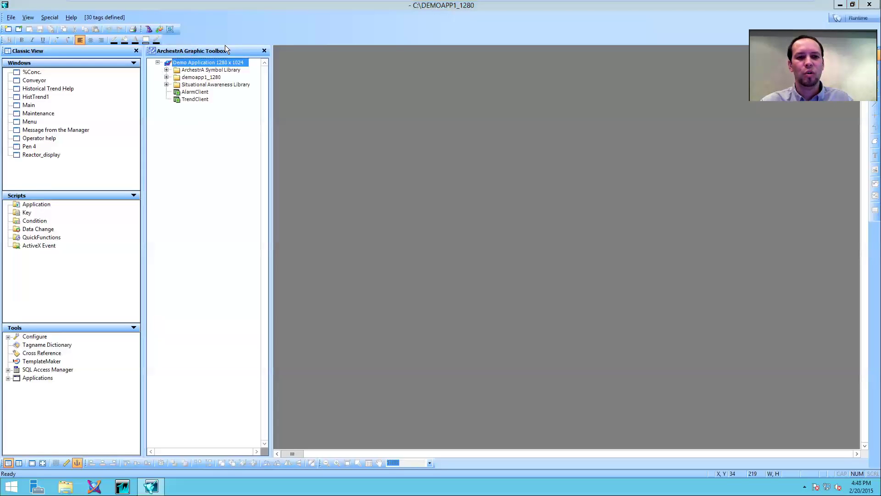
left_click(167, 77)
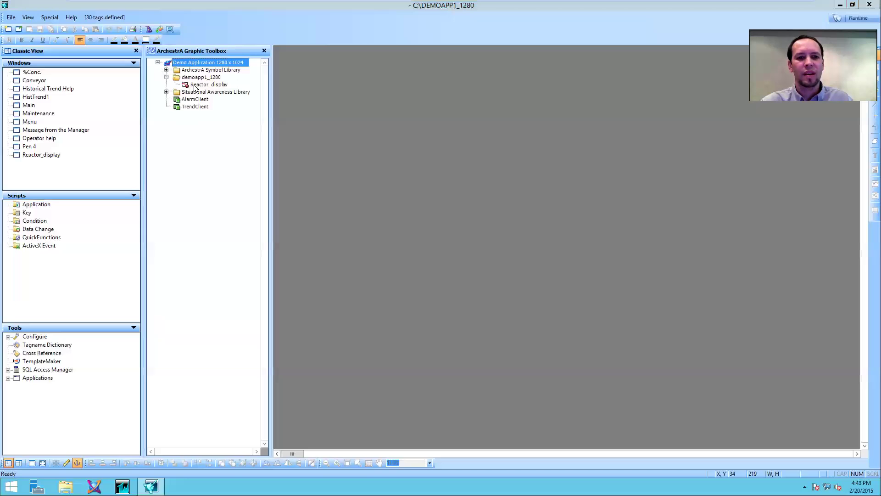
left_click(193, 86)
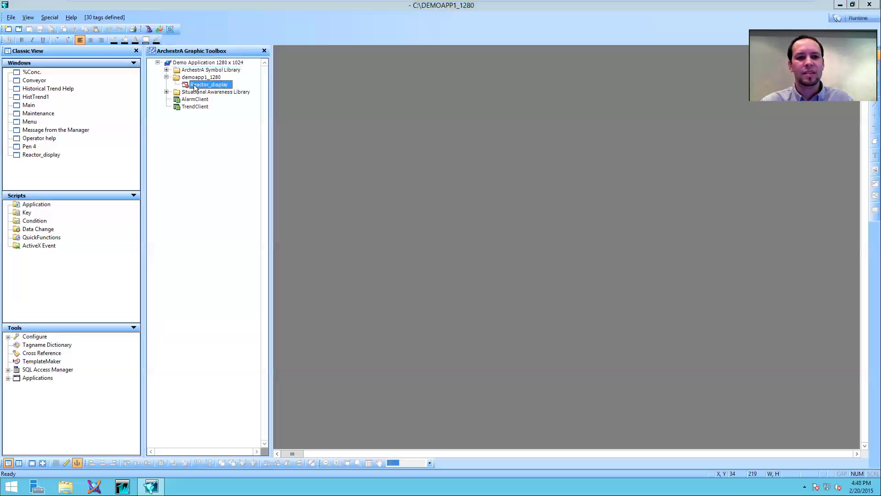
Open the Reactor_display symbol in ArchestrA Symbol Editor to view the Plant 31 reactor graphic
double_click(217, 87)
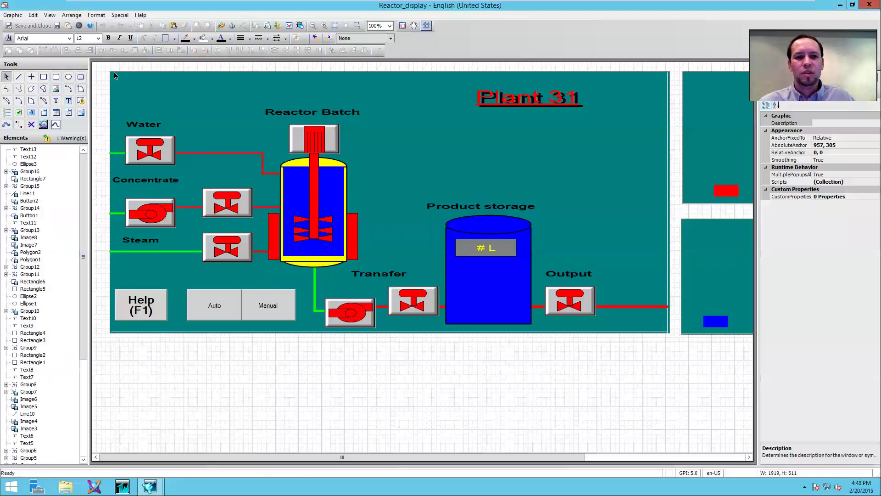
Close the symbol editor, create a window named 'new', and enlarge it to fill most of the canvas
left_click(870, 5)
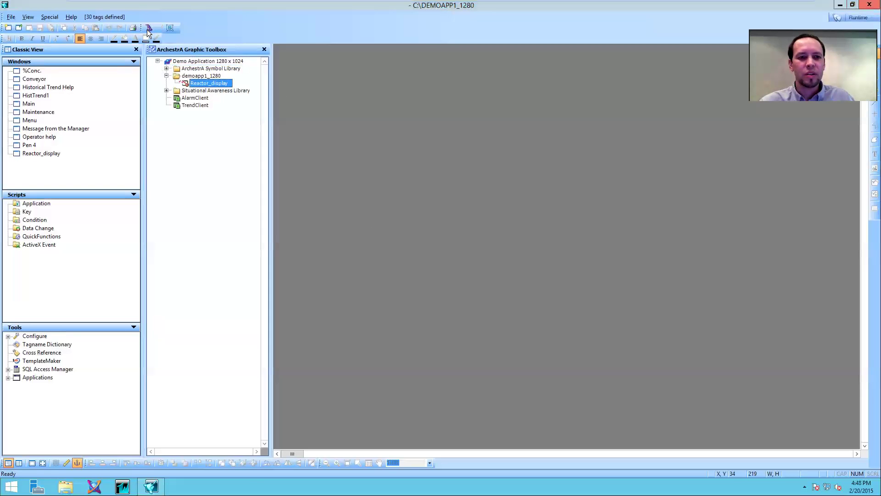
right_click(43, 156)
left_click(51, 252)
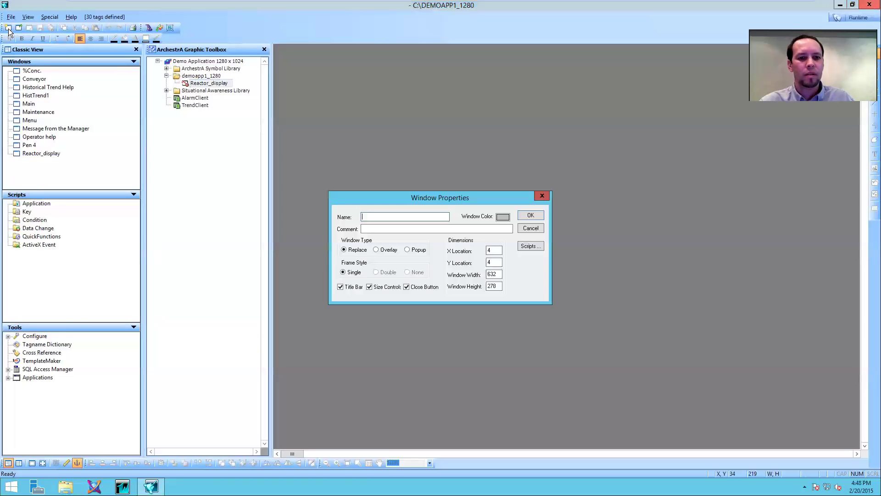
type("new")
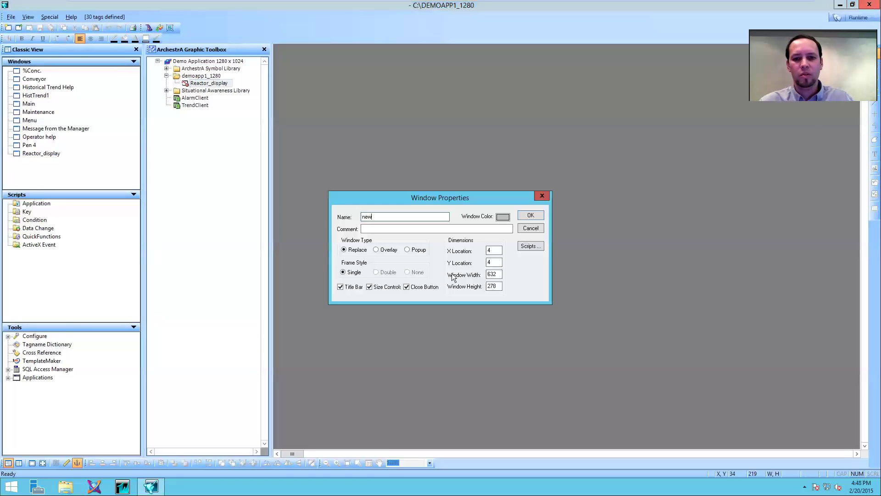
left_click(531, 215)
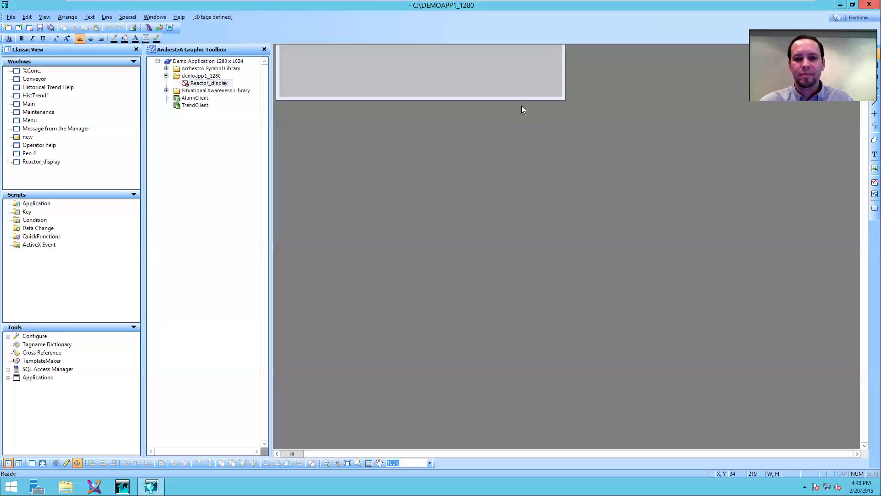
left_click_drag(565, 98, 709, 309)
left_click_drag(805, 348, 847, 372)
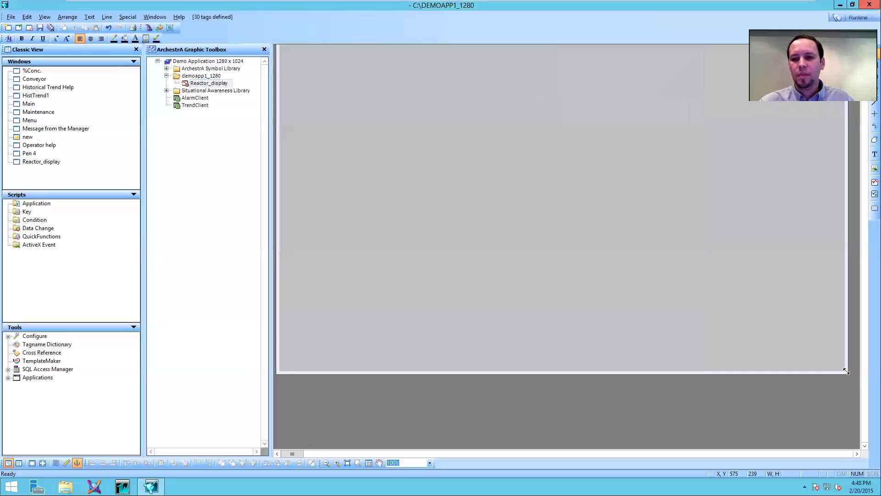
Browse the Analog Meters, Buttons, Digital Meters, Pipes, Pumps, Valves, Vessels and demoapp1_1280 symbols, then cancel
left_click(161, 29)
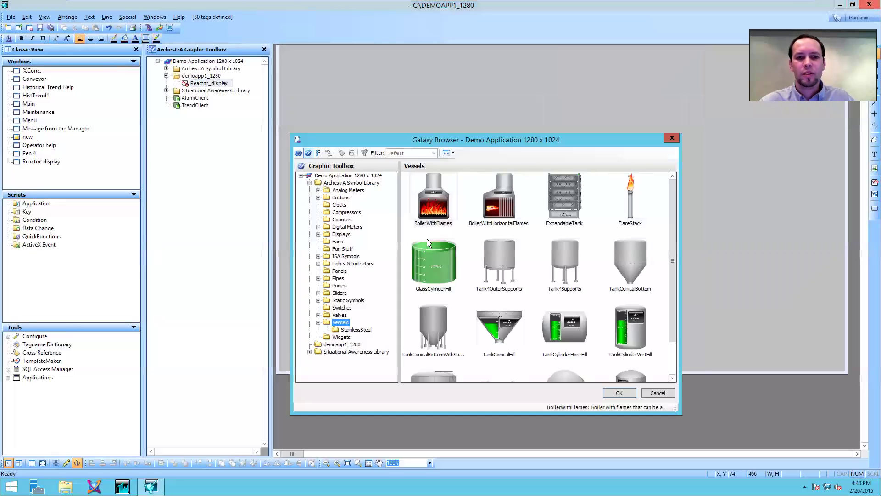
left_click(340, 191)
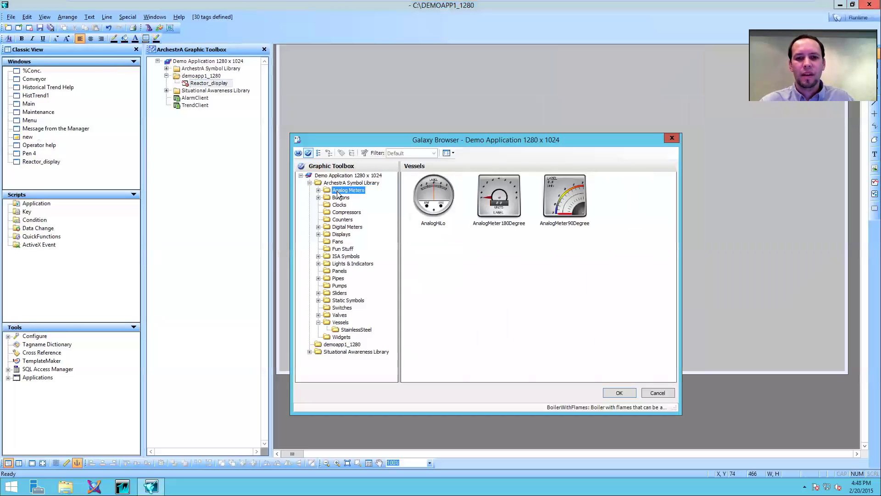
left_click(318, 190)
left_click(353, 197)
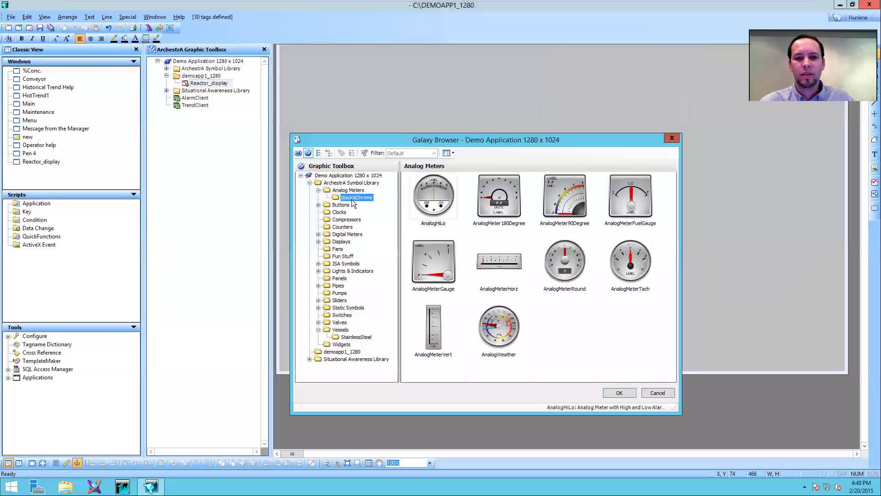
left_click(341, 206)
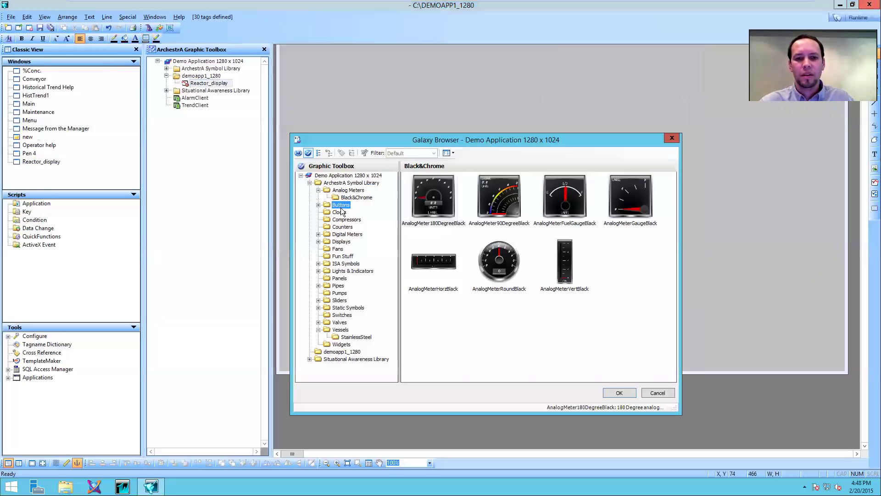
left_click(344, 235)
left_click(339, 286)
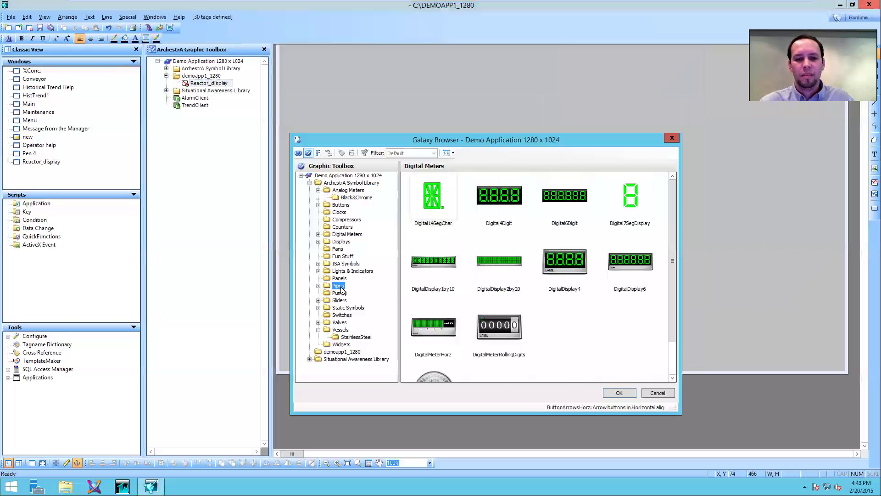
left_click(341, 294)
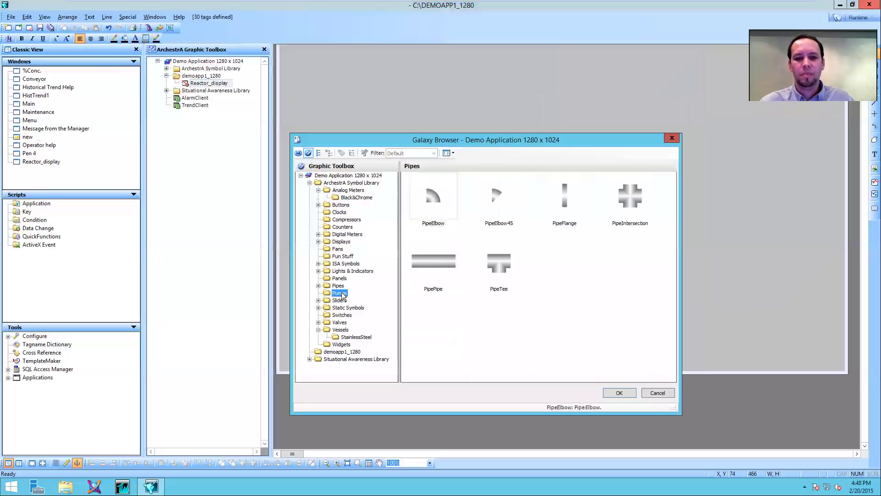
left_click(341, 323)
left_click(341, 330)
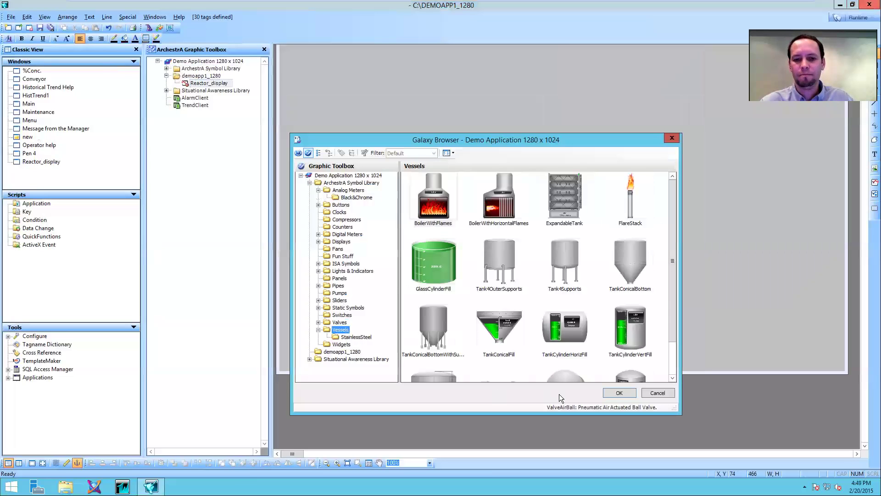
left_click(343, 353)
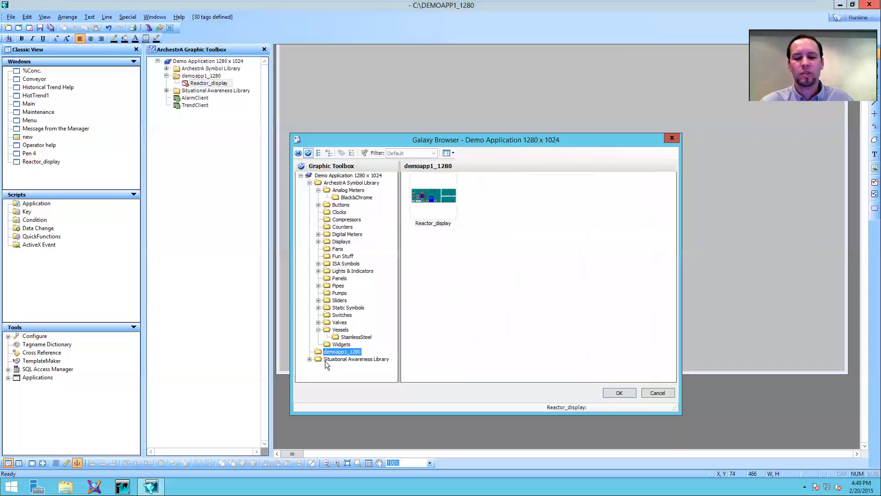
left_click(657, 392)
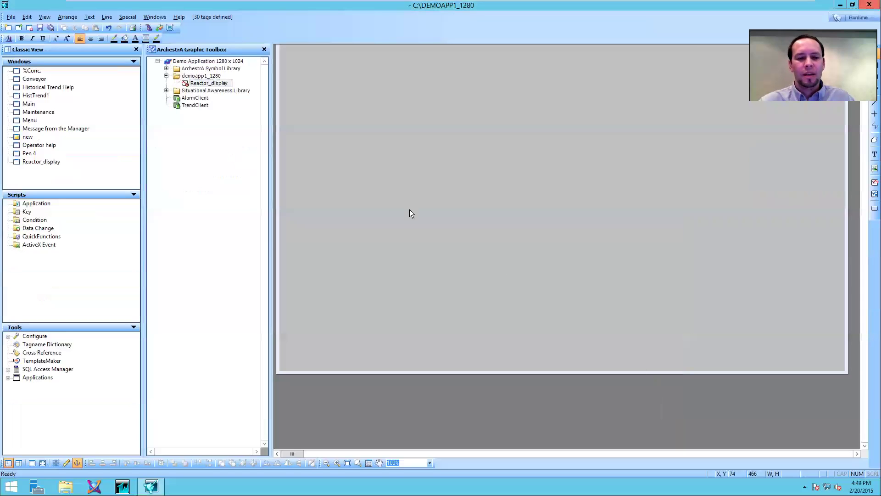
Place the StainlessSteel SSTankVertFill tank symbol from the Vessels library in the new window
left_click(166, 68)
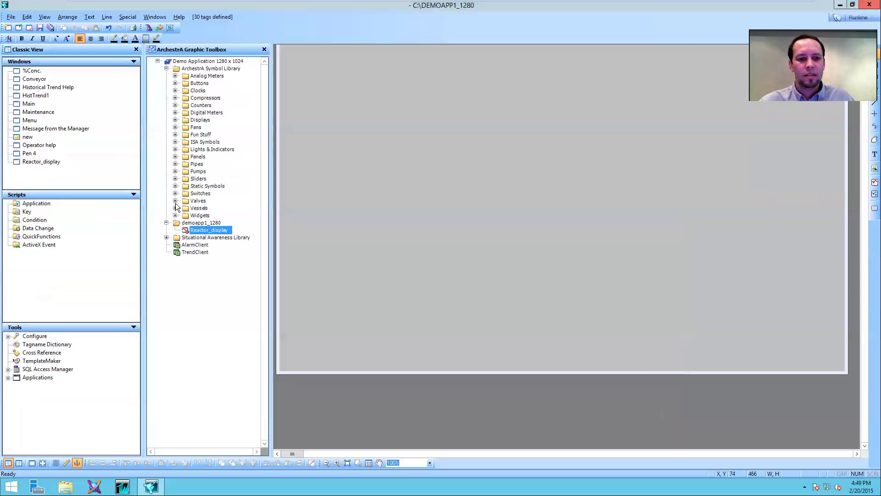
left_click(174, 208)
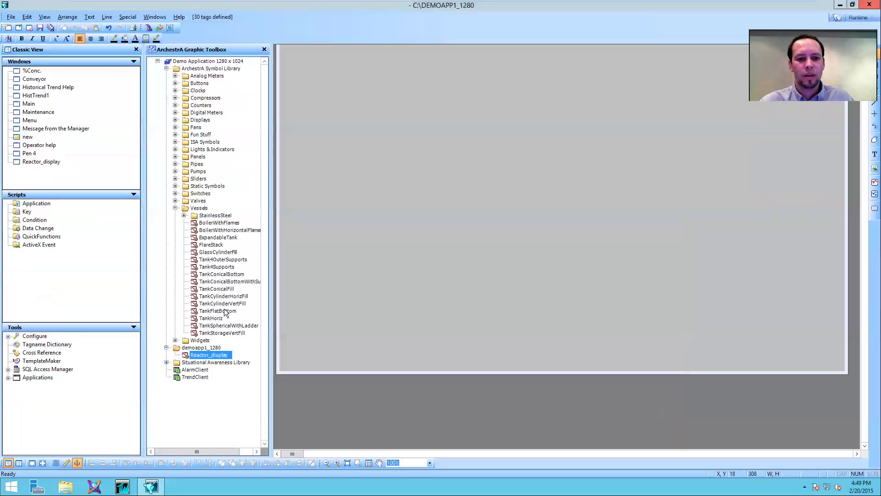
left_click(184, 215)
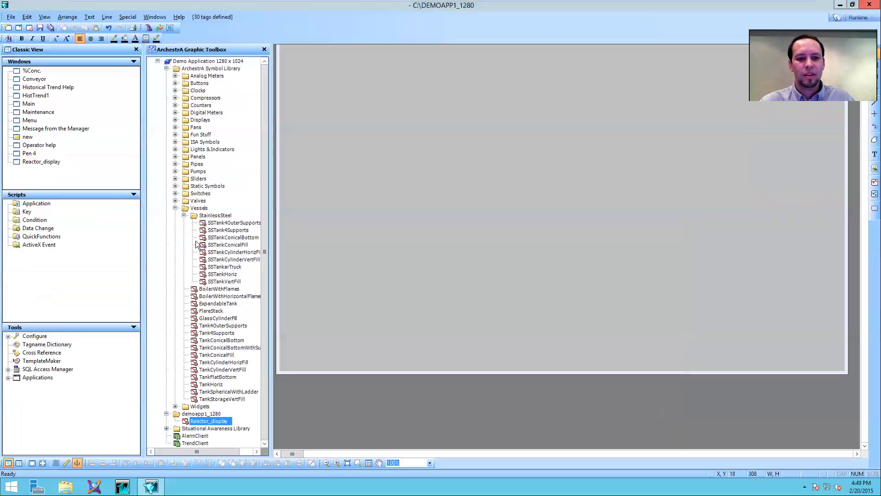
left_click(222, 283)
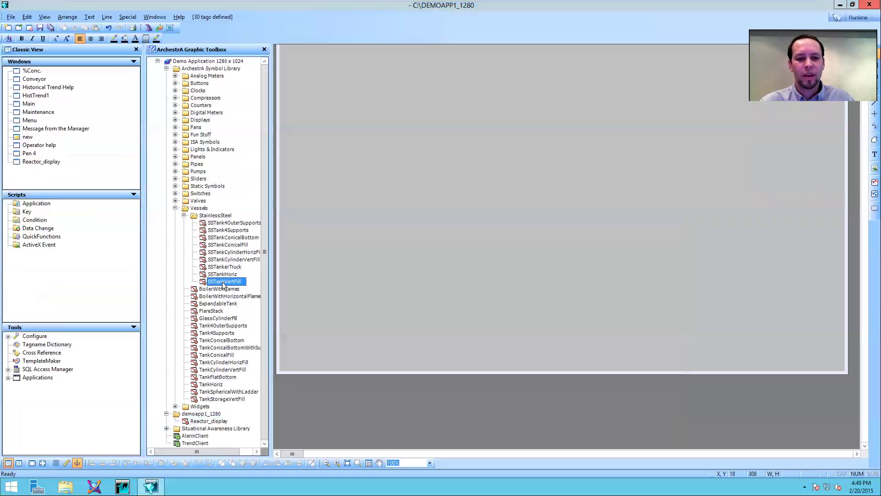
left_click(349, 177)
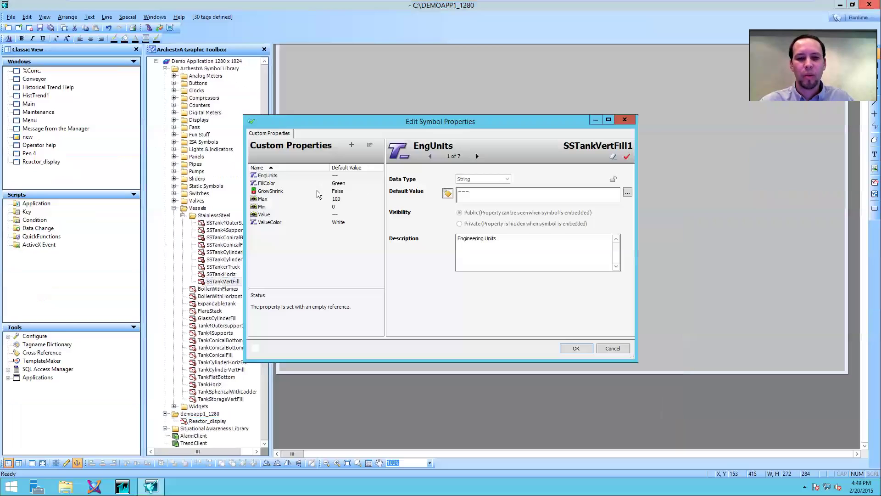
Bind the tank's Value to $Second and set its Max to 60
left_click(284, 214)
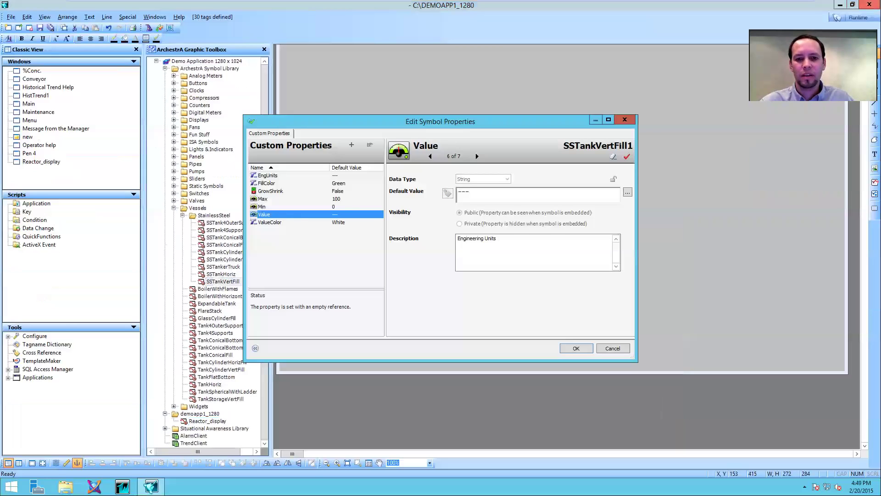
left_click(627, 193)
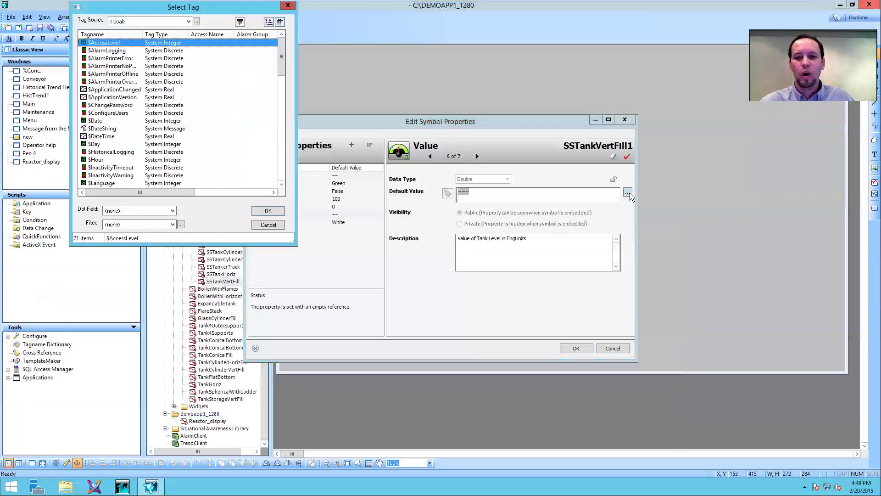
left_click_drag(278, 65, 277, 107)
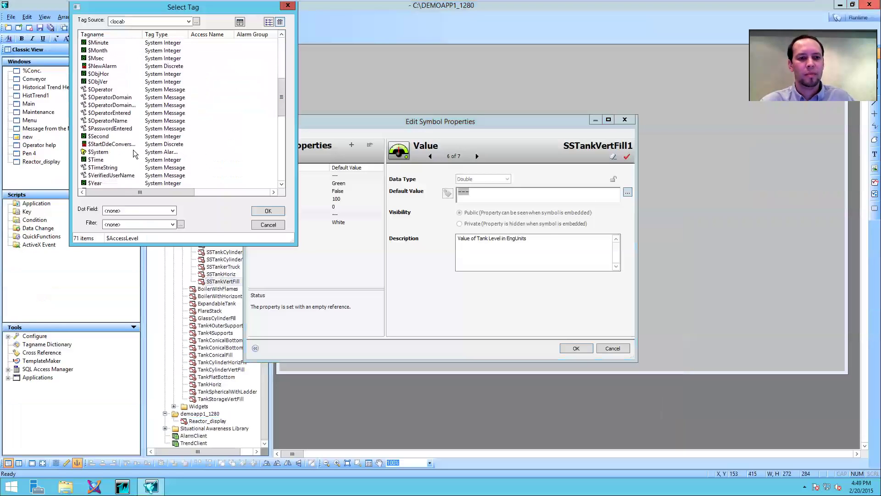
left_click(101, 136)
left_click(268, 211)
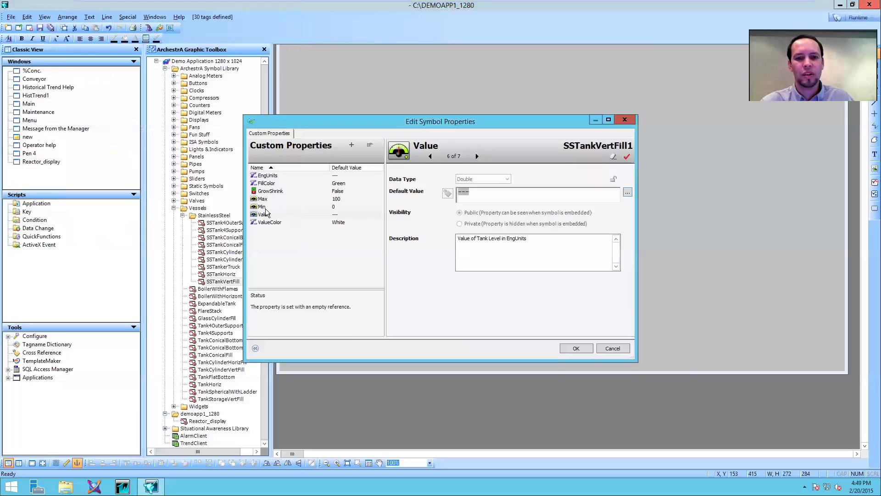
left_click(321, 199)
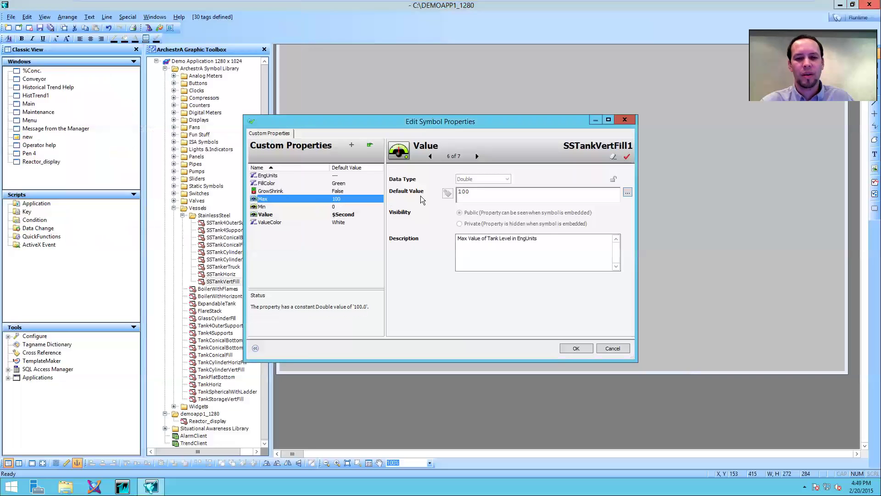
double_click(463, 191)
type("60")
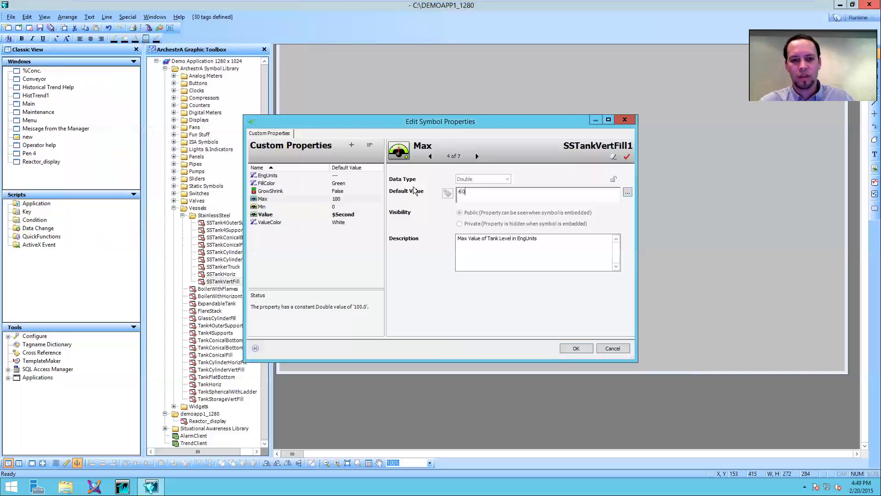
left_click(571, 347)
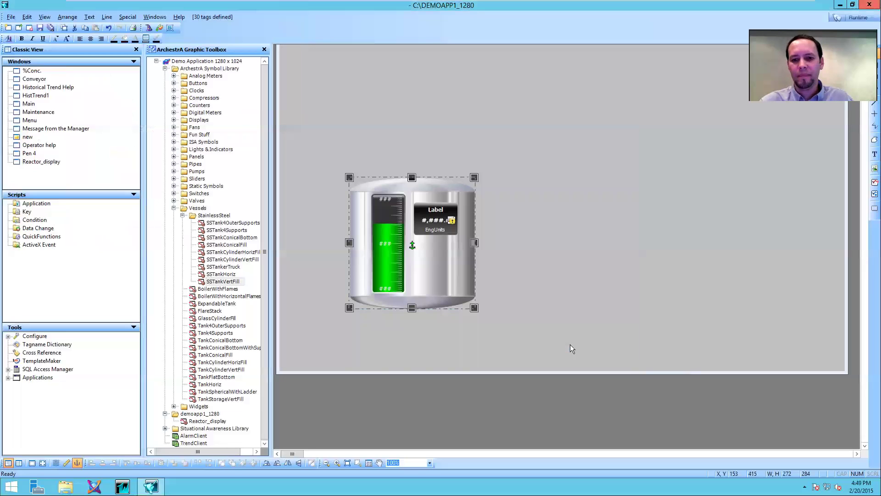
Switch to runtime to watch the stainless tank fill with $Second on its 0–60 scale
left_click(858, 24)
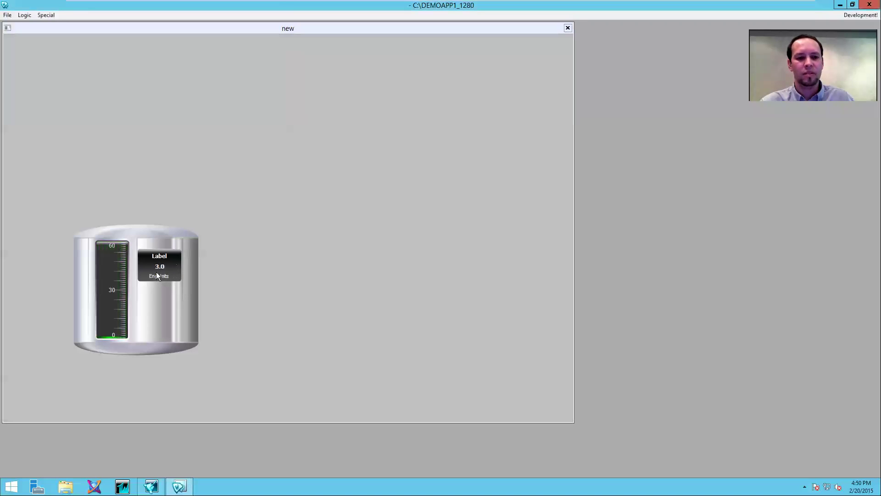
Back in WindowMaker, place a second SSTankVertFill tank on the window's right side
left_click(860, 15)
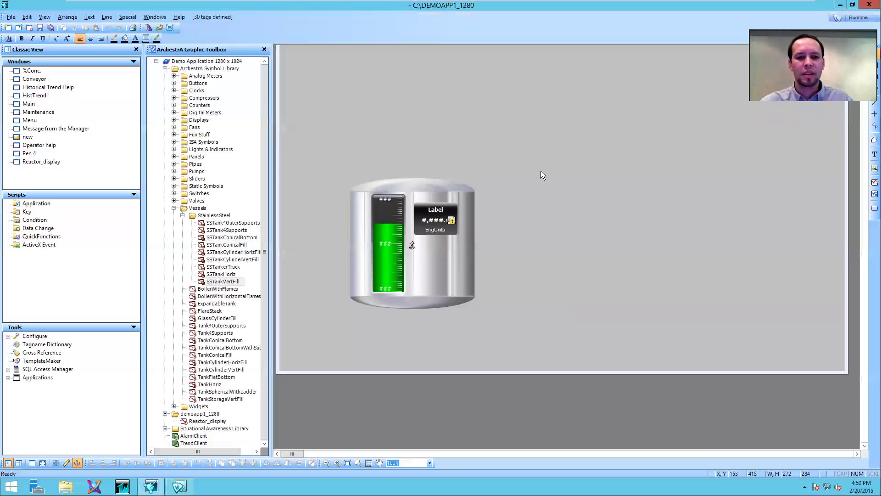
mouse_move(232, 285)
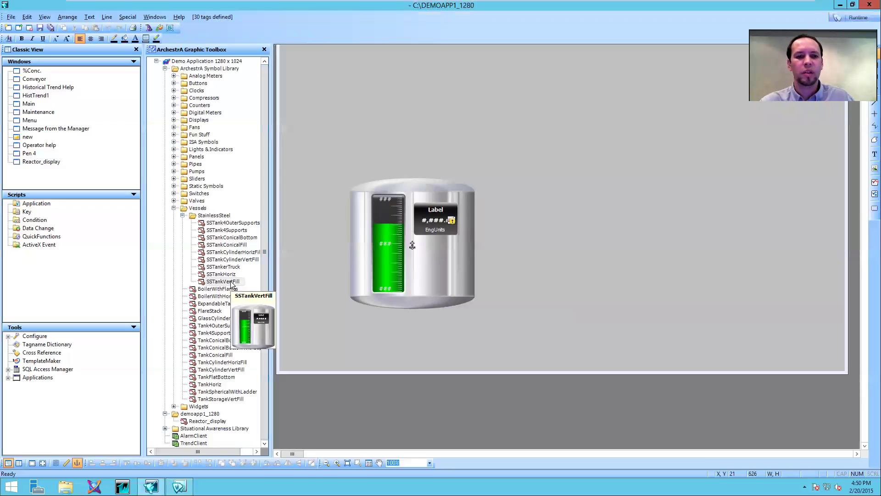
double_click(232, 283)
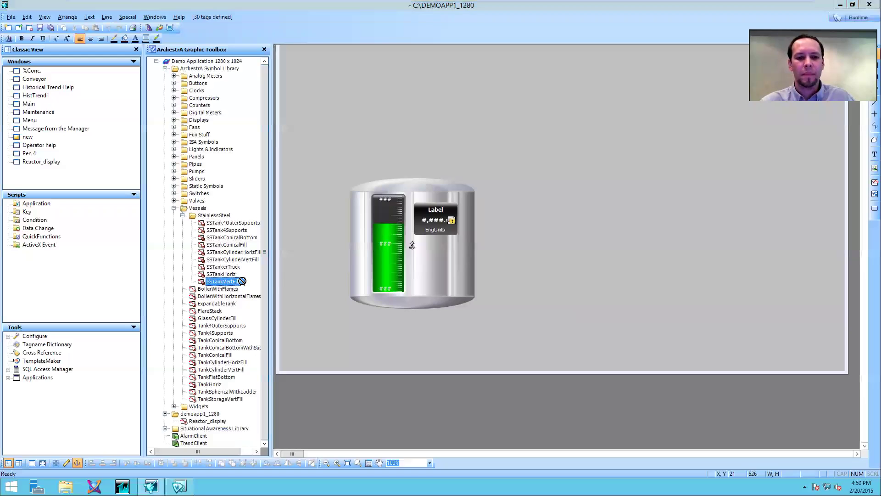
left_click(585, 145)
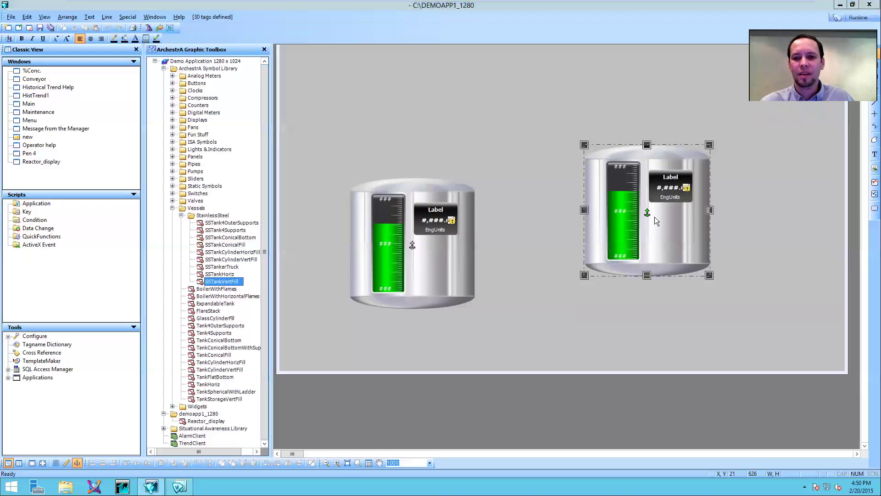
Bind the new tank's Value to $Minute with Max 60, then open SSTankVertFill for editing
double_click(665, 223)
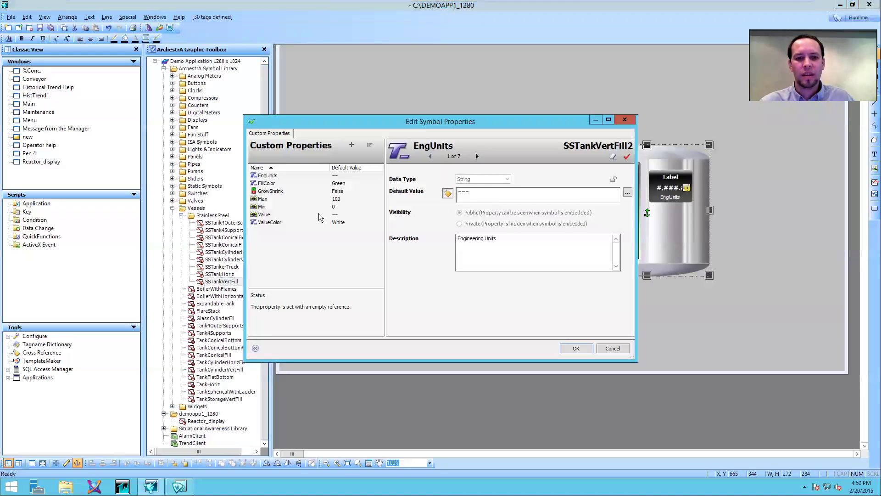
left_click(319, 214)
left_click(460, 193)
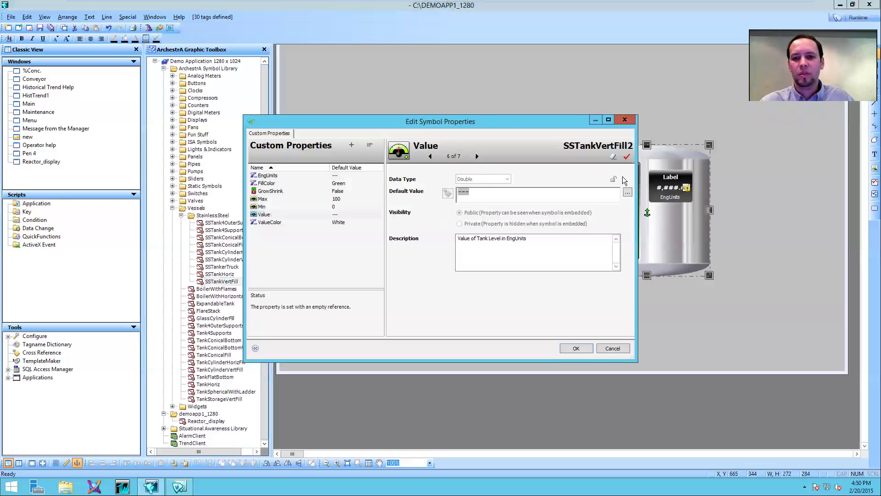
left_click(627, 192)
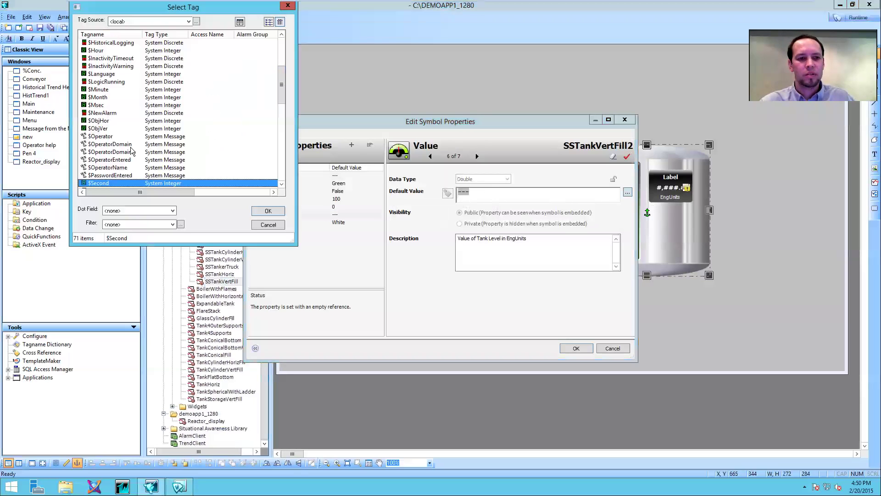
left_click(116, 90)
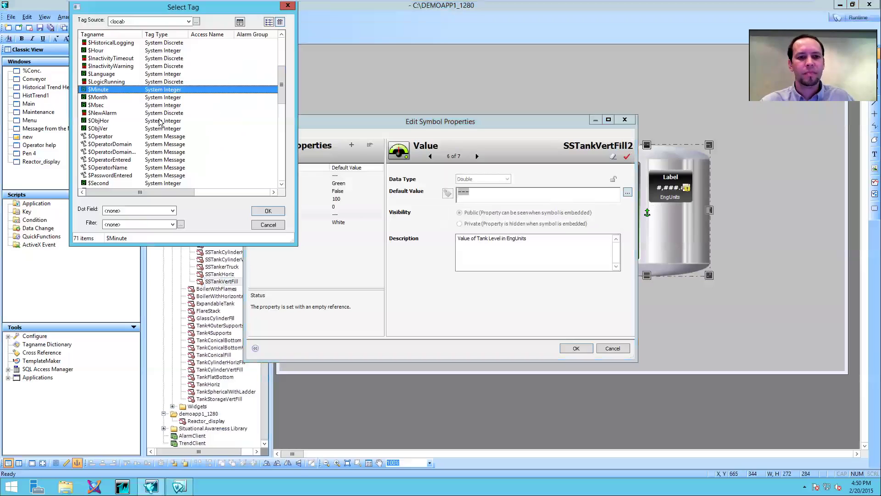
left_click(270, 211)
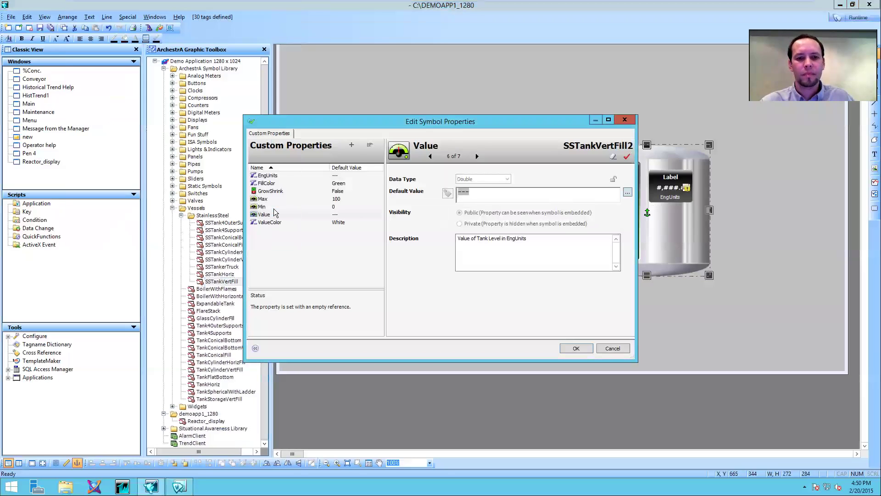
left_click(301, 199)
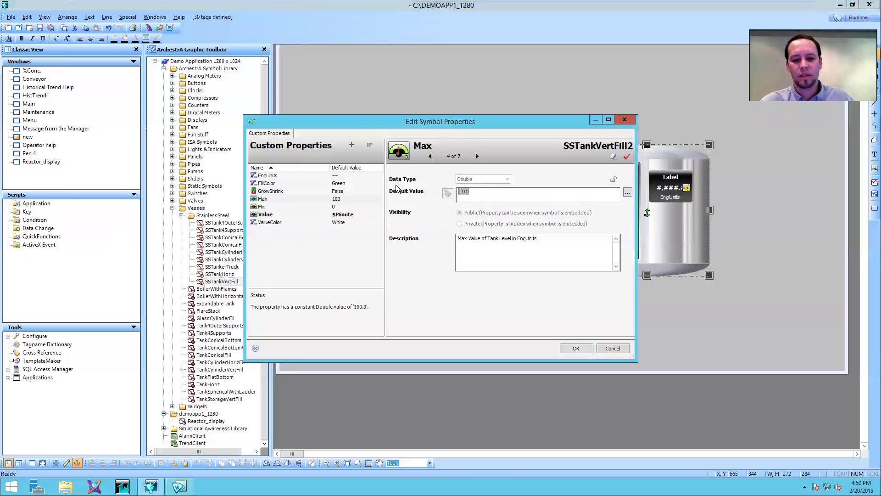
type("60")
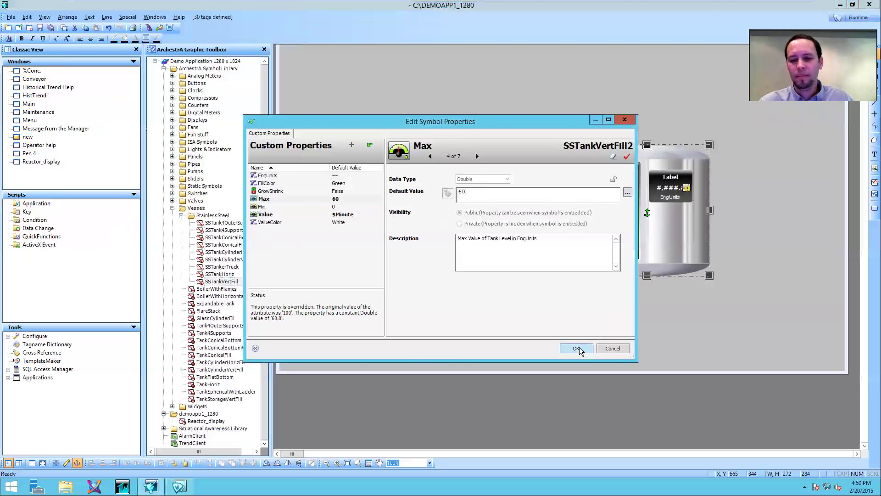
left_click(577, 348)
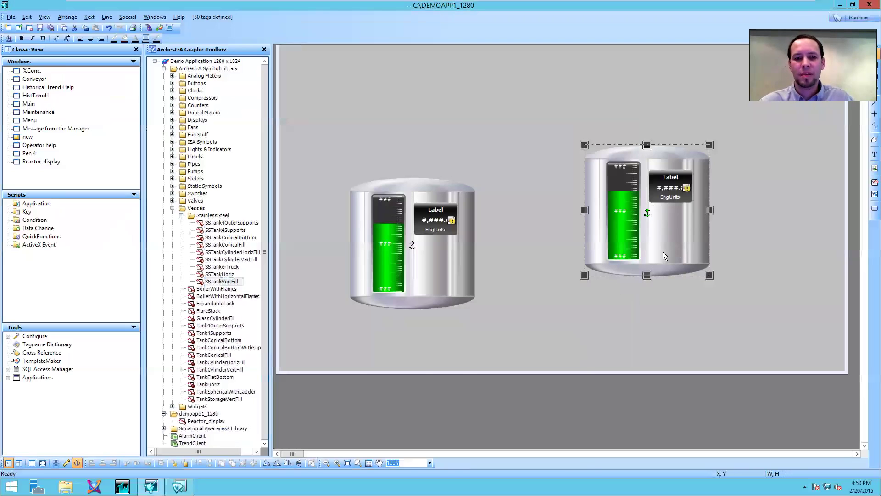
left_click(220, 282)
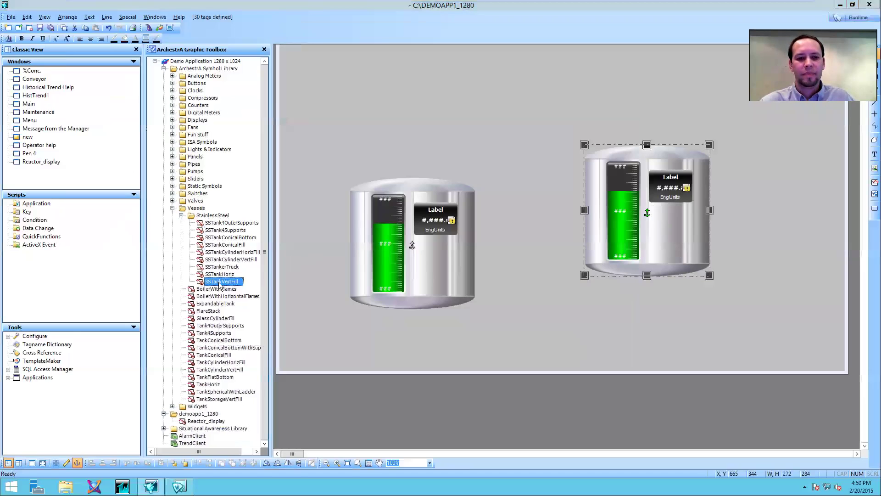
double_click(220, 282)
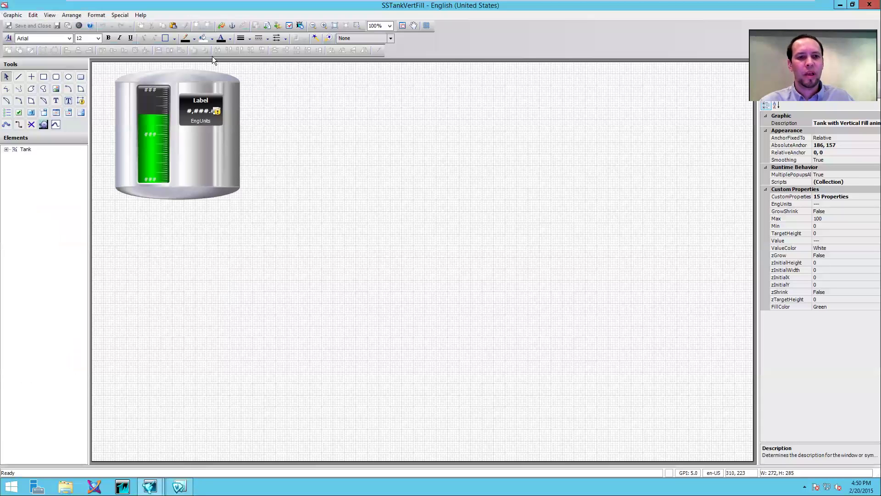
Embed an AnalogMeter90Degree gauge from Analog Meters beside the tank's top and save the symbol
left_click(222, 25)
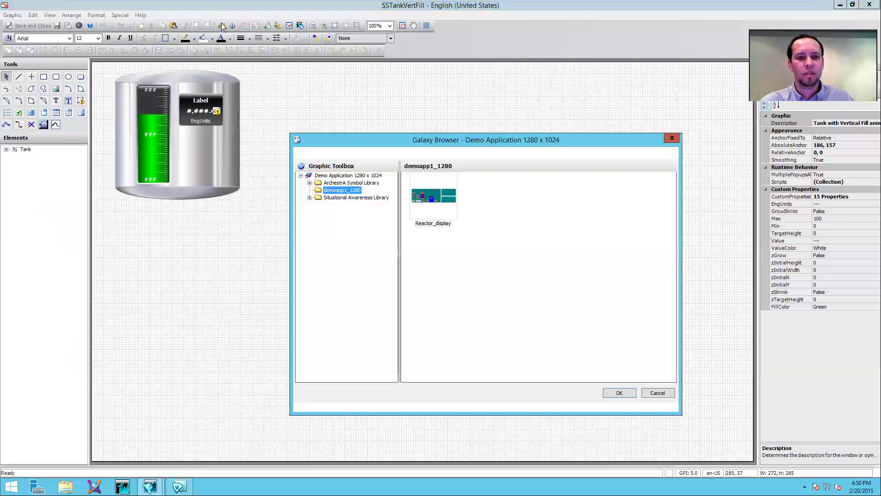
left_click(310, 182)
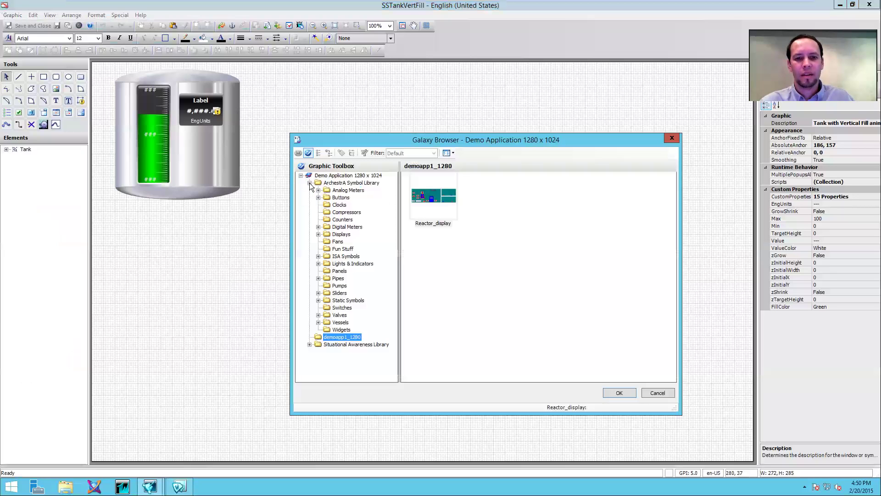
left_click(341, 198)
left_click(349, 190)
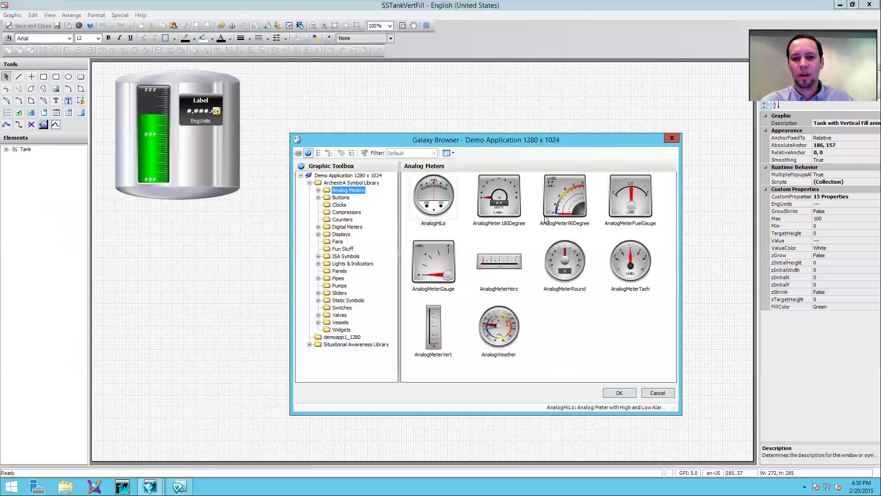
double_click(570, 206)
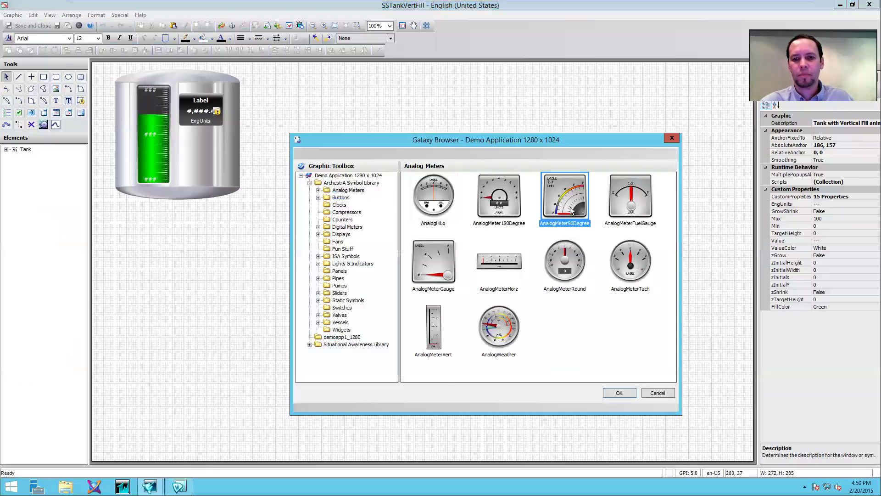
left_click(302, 106)
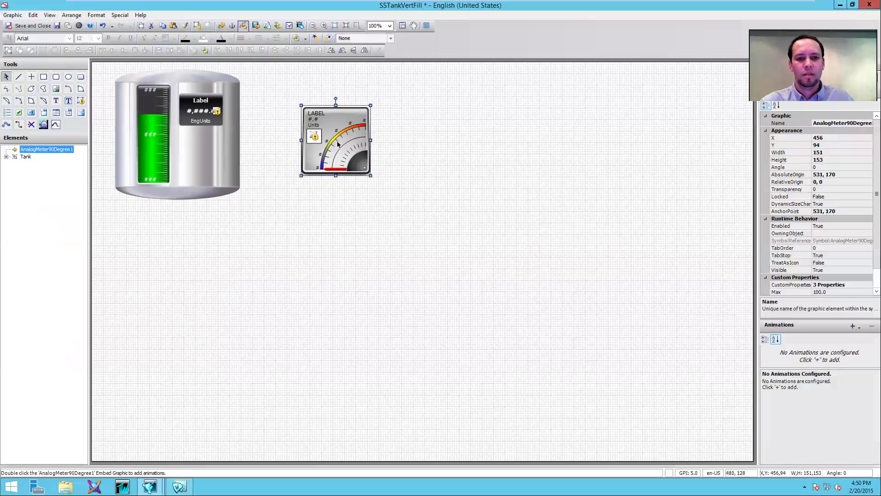
left_click_drag(338, 144, 296, 107)
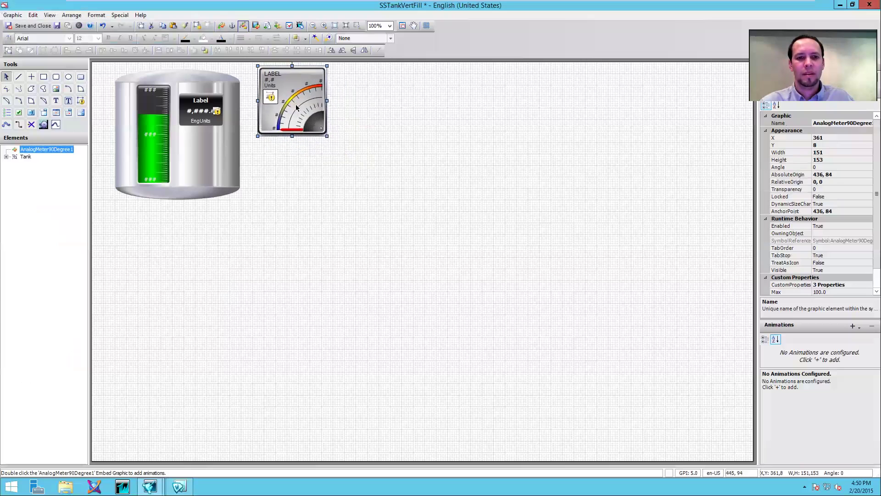
left_click(13, 27)
Shift the right tank group aside, then bind the left tank's AnalogMeter90Degree1.Value to $Second and select its Max
mouse_move(879, 493)
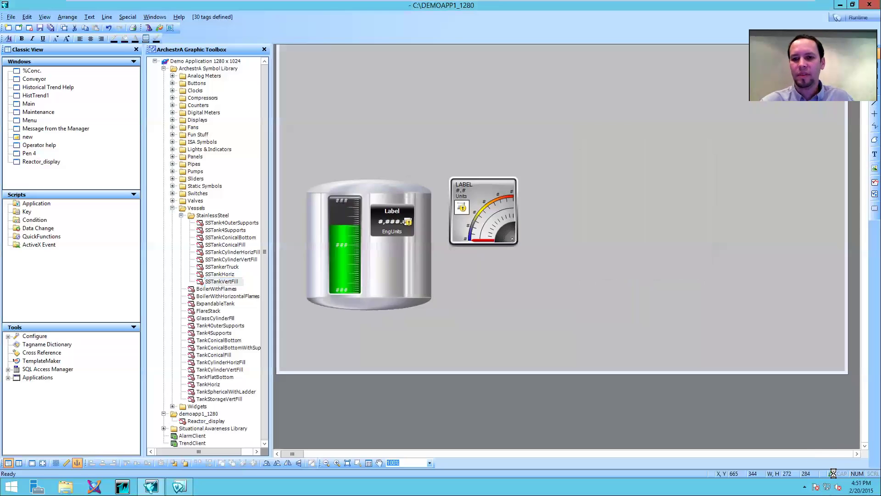
left_click_drag(686, 232, 744, 255)
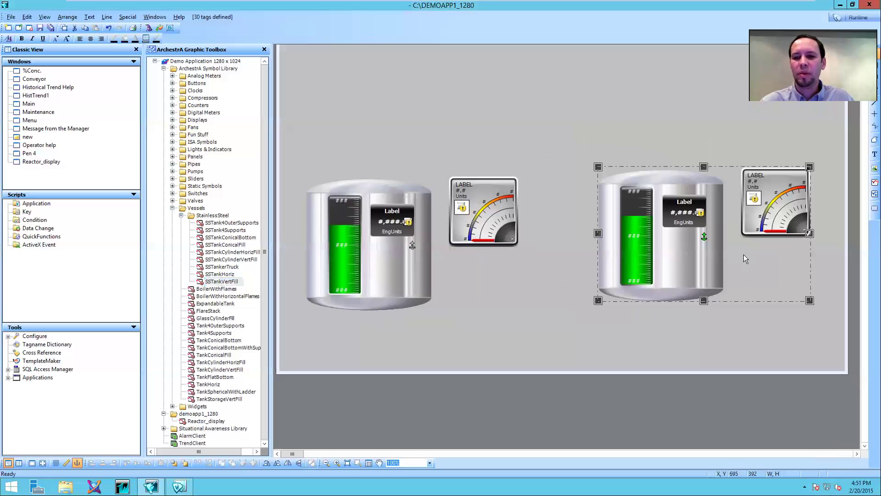
double_click(387, 232)
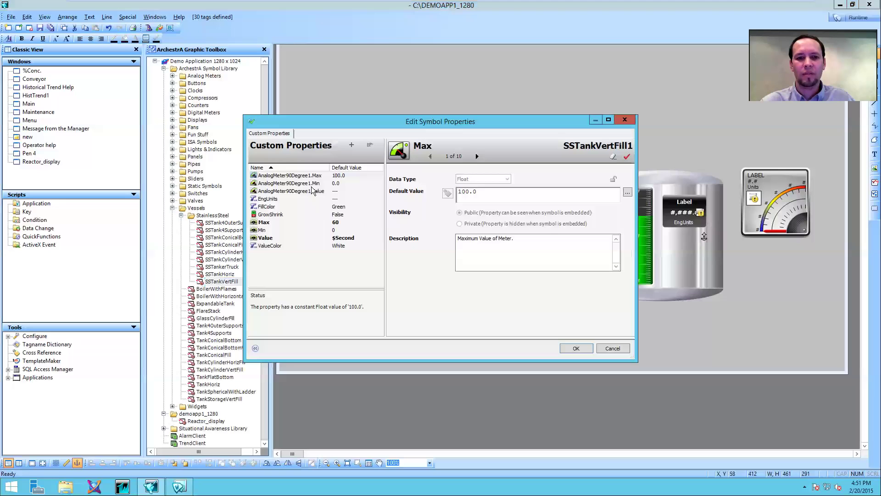
left_click(312, 192)
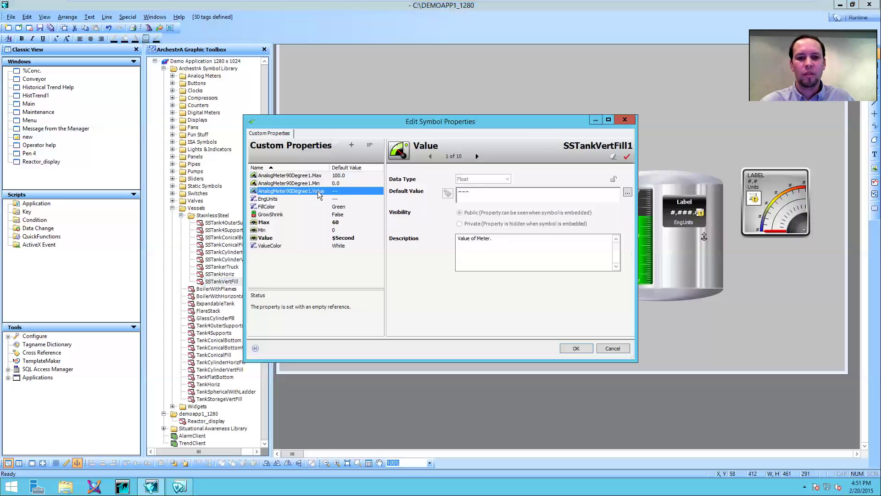
left_click(463, 192)
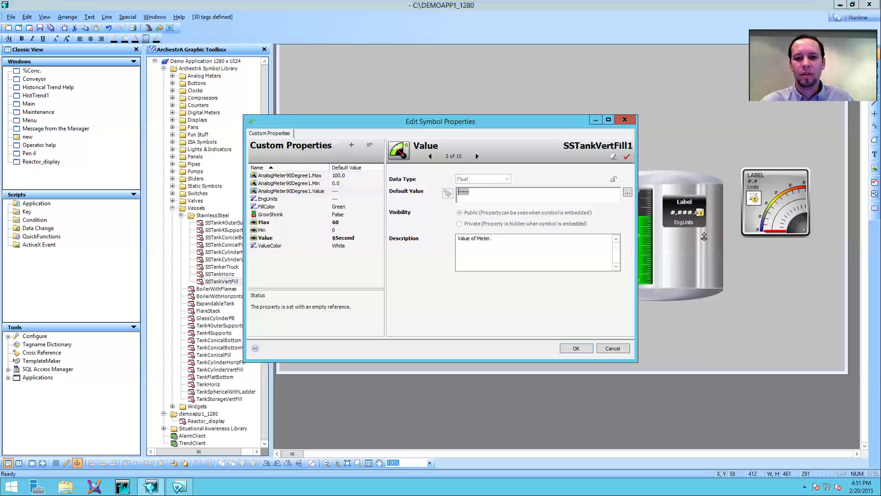
left_click(628, 192)
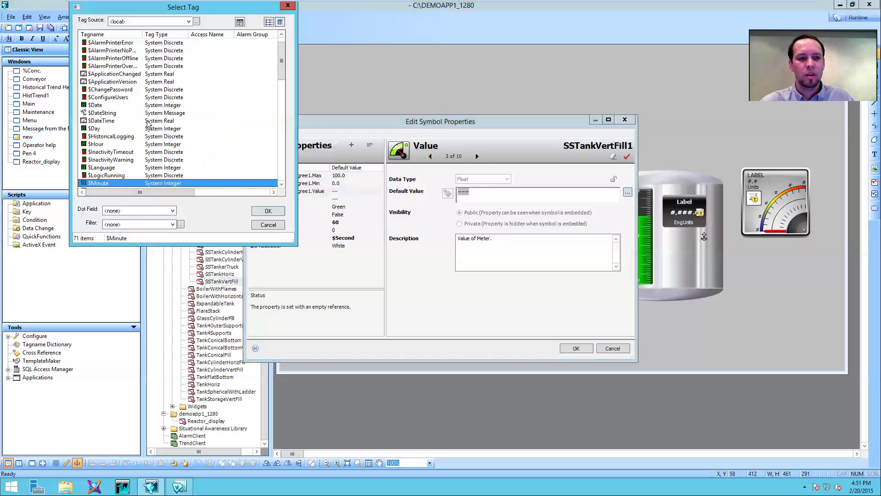
left_click_drag(281, 77, 273, 109)
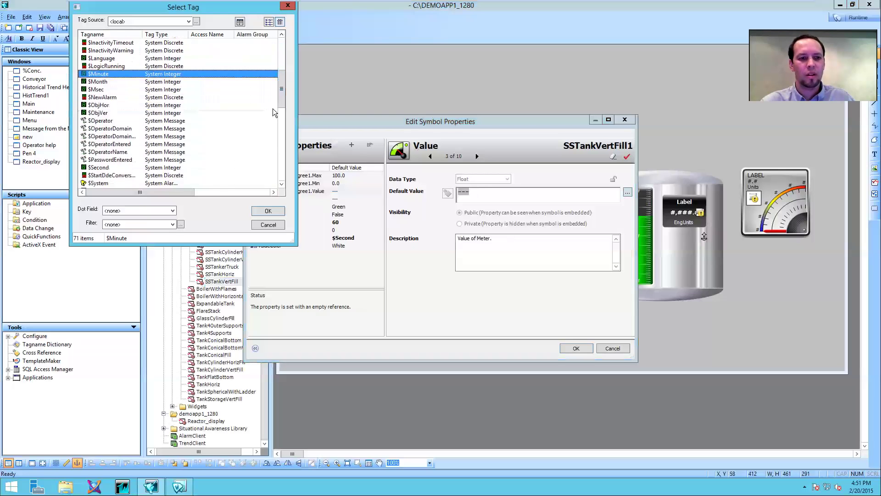
left_click(97, 168)
left_click(266, 212)
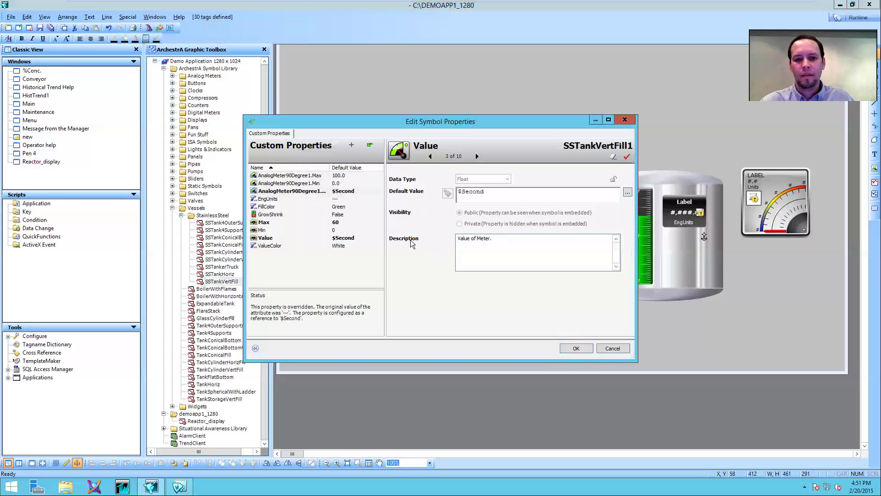
left_click(325, 176)
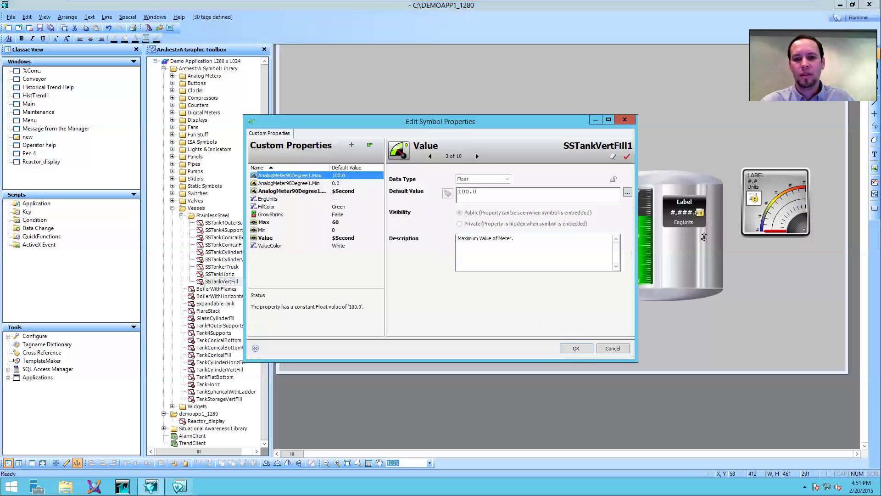
key("Tab")
Set the left meter's Max to 60, then change the right tank's meter Max from 100.0 to 60
type("60")
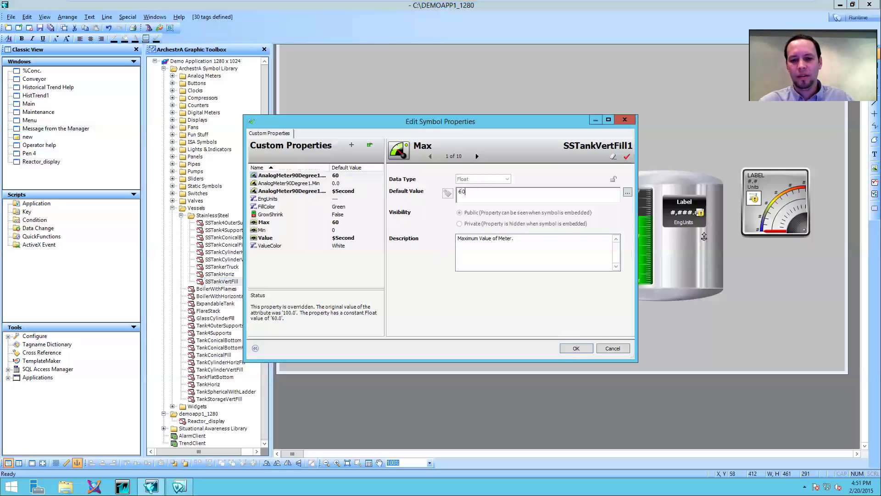
left_click(576, 349)
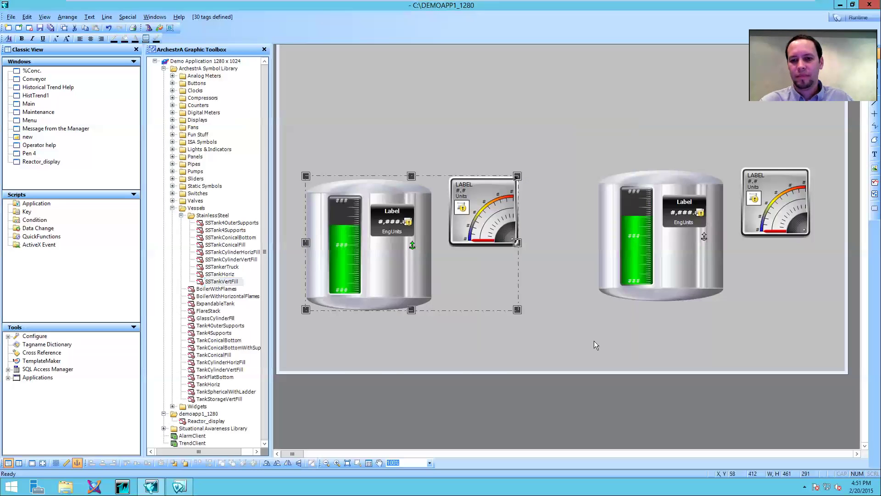
double_click(679, 253)
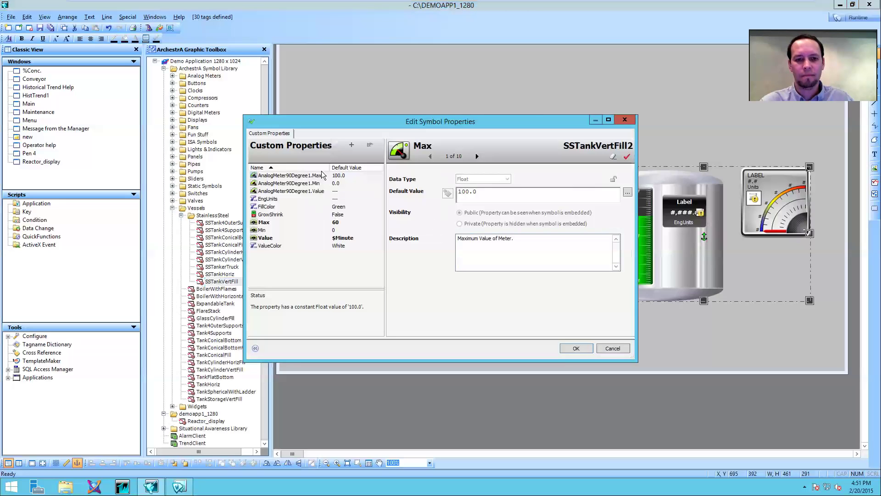
double_click(467, 192)
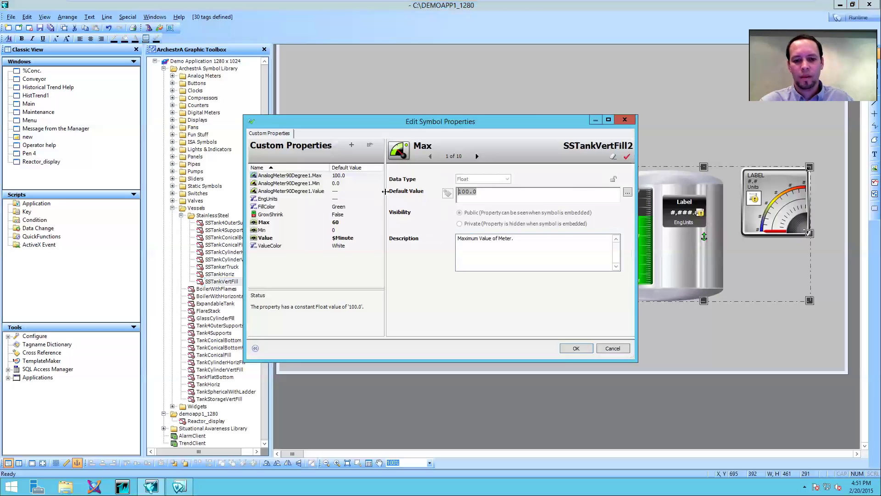
type("60")
Bind the right tank's AnalogMeter90Degree1.Value to $Minute and apply the changes
left_click(349, 239)
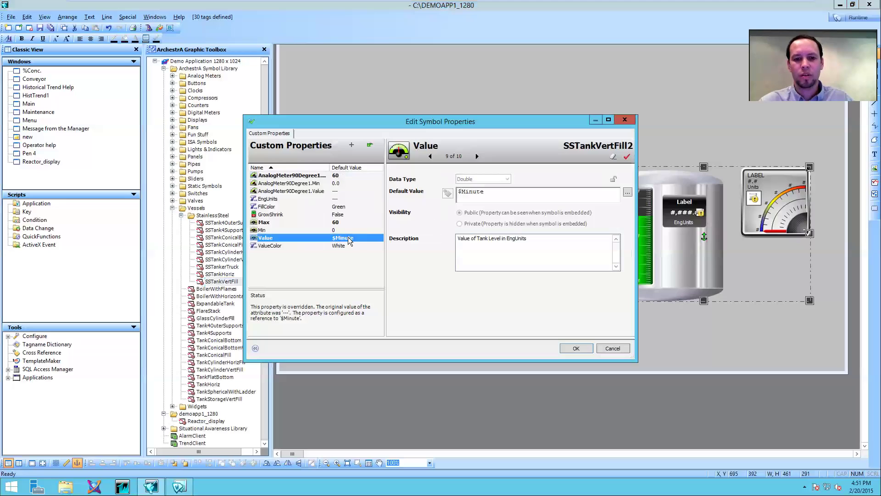
left_click(333, 191)
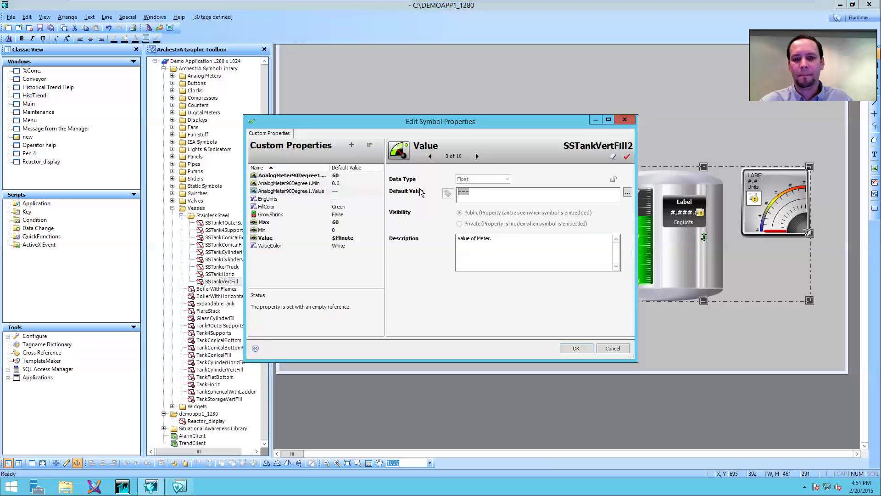
left_click(628, 192)
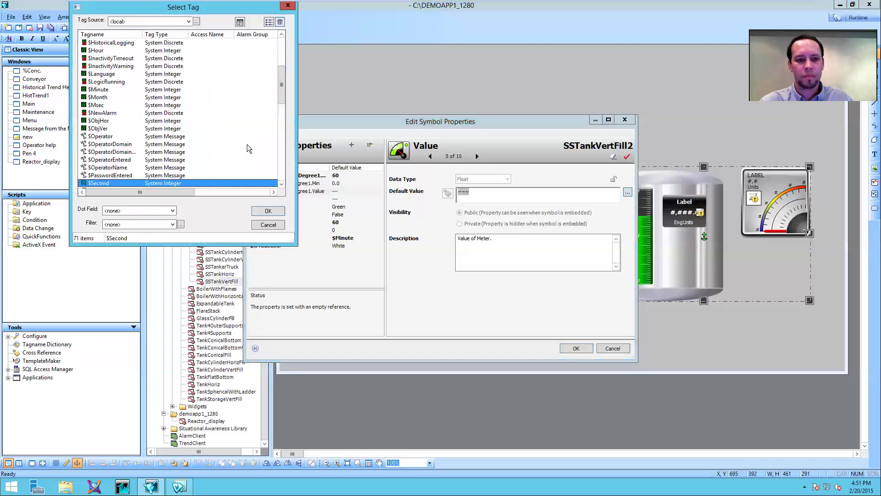
left_click(99, 90)
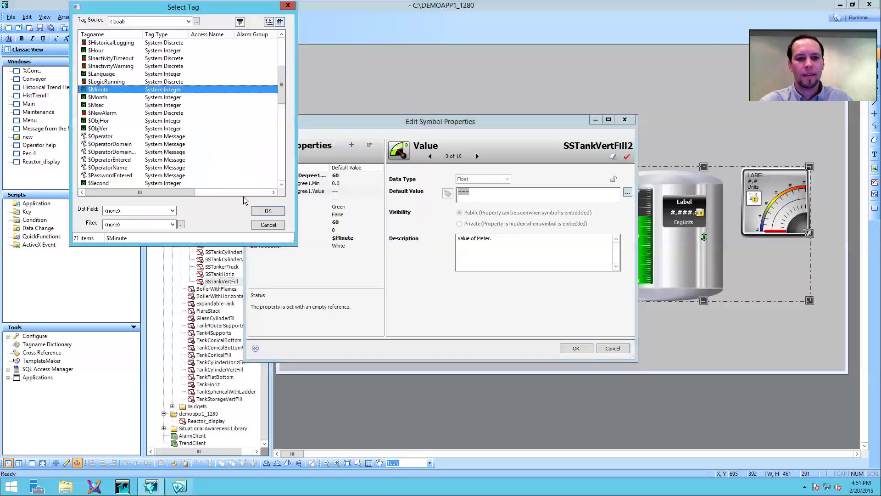
left_click(268, 211)
left_click(576, 349)
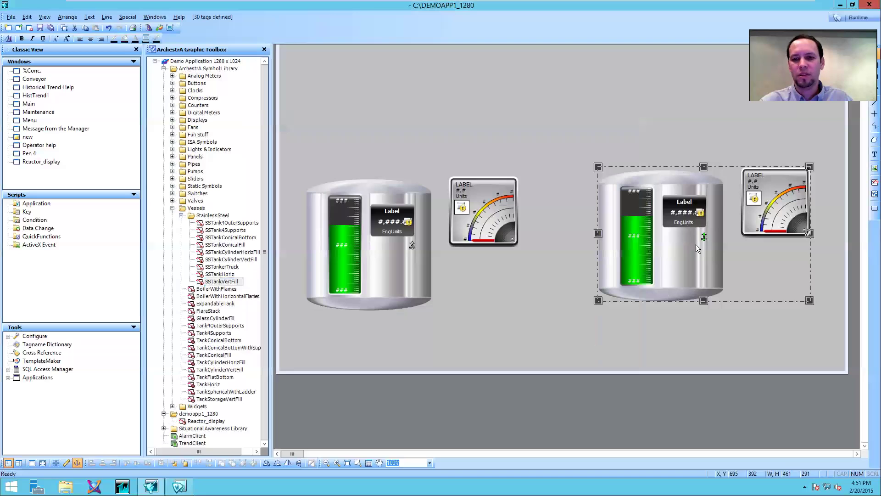
Save and run the window in WindowViewer to check both gauges, then return to development
left_click(861, 18)
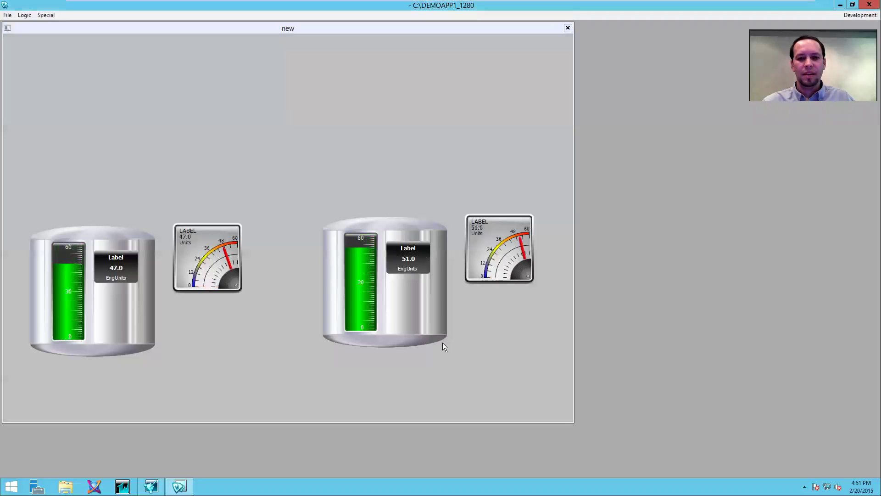
left_click(859, 15)
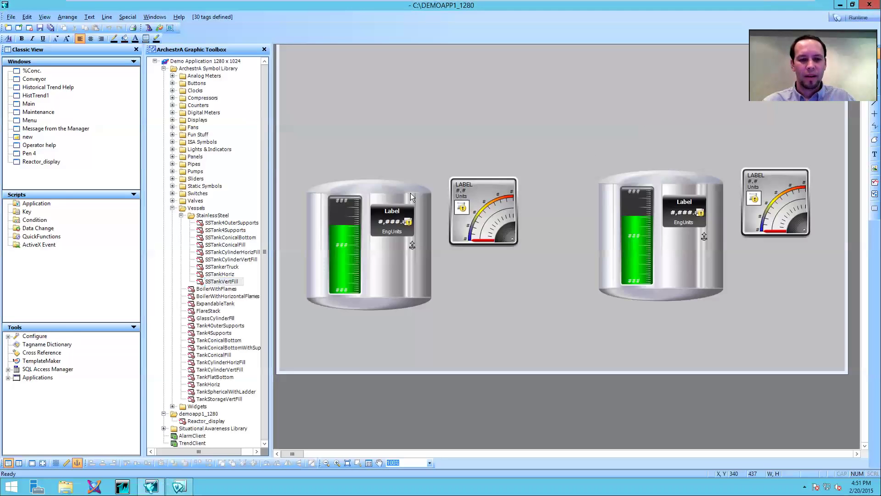
Place a third SSTankVertFill tank above the other two and shrink it to 430x271
left_click(220, 281)
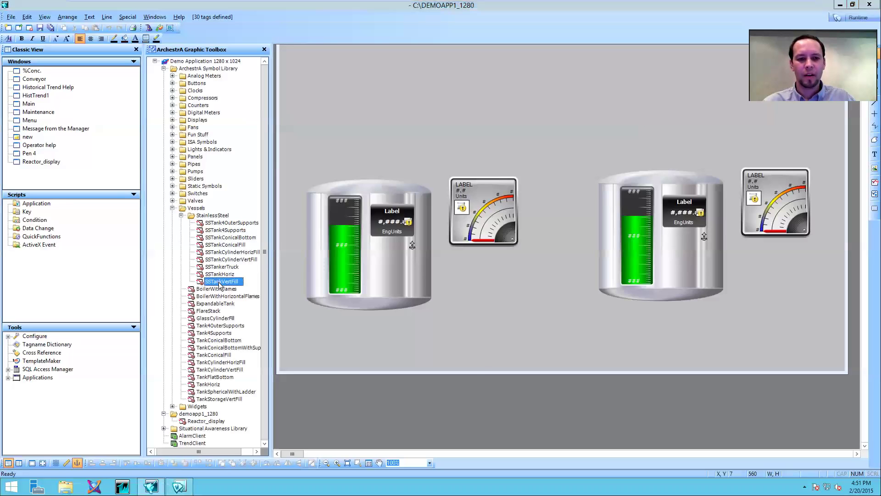
double_click(220, 282)
left_click(440, 86)
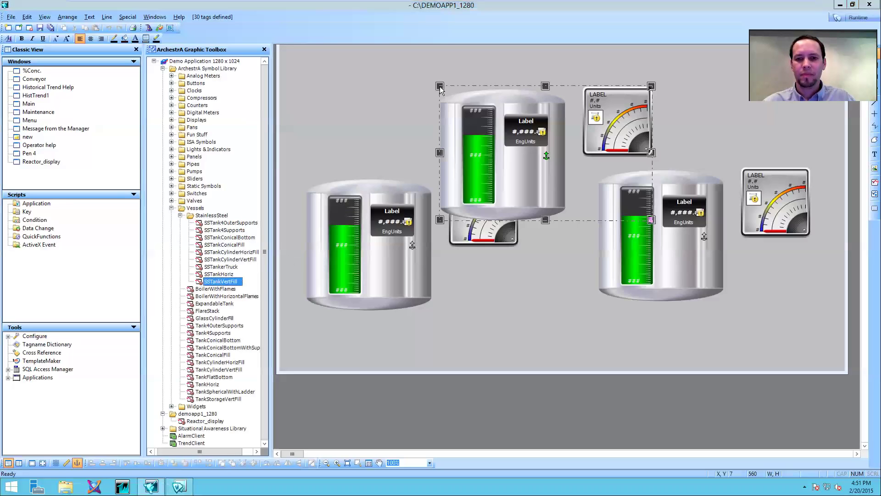
left_click_drag(492, 131, 462, 79)
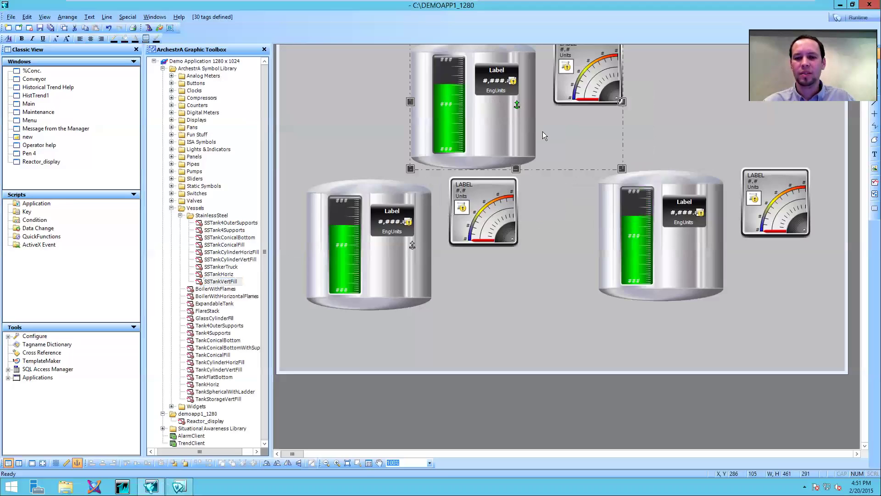
left_click_drag(622, 168, 608, 160)
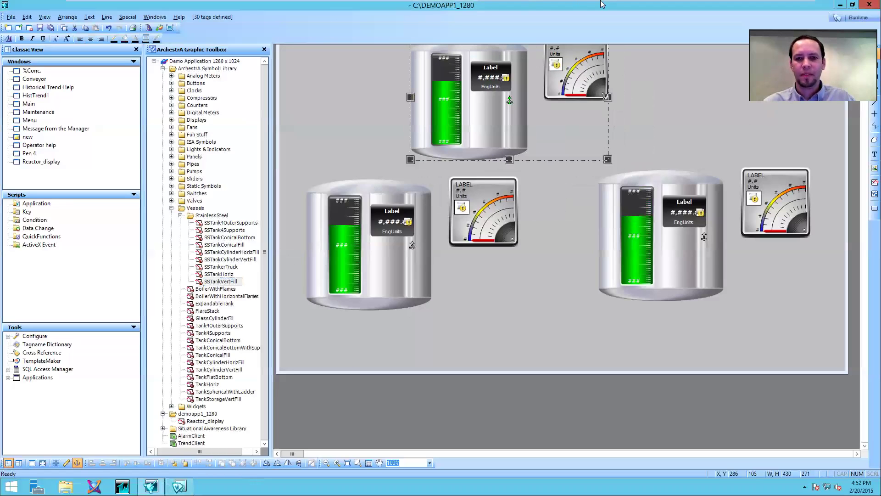
Leave the remote session for the Access Anywhere browser and bring up the PowerPoint windows
left_click(765, 10)
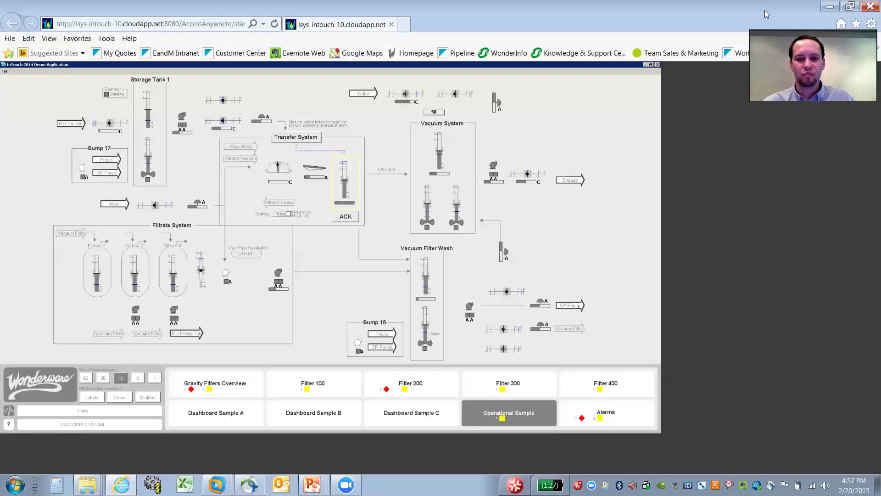
left_click(312, 485)
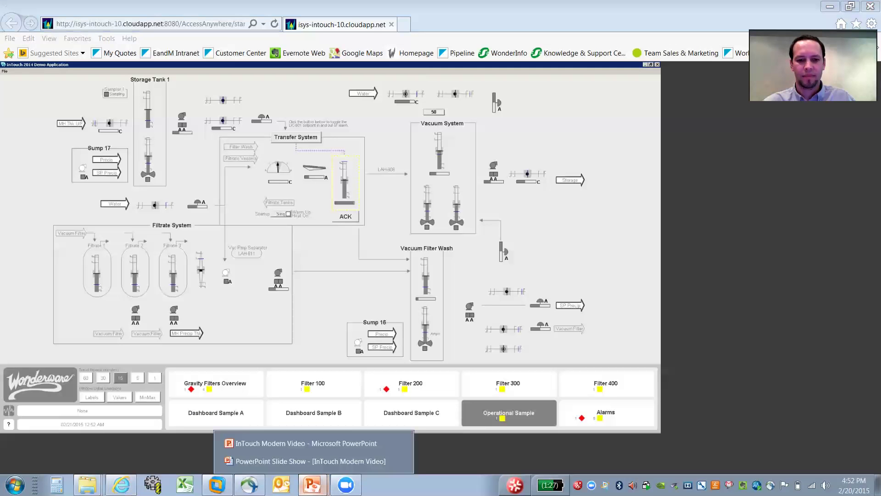